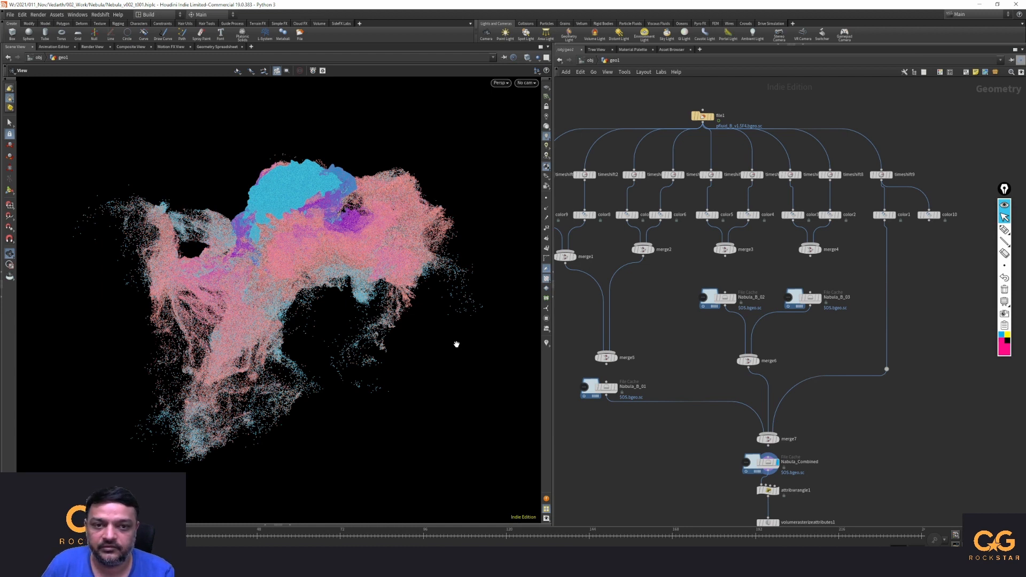
# Open the node info of the Nabula_Combined file cache and place the info window over the network for reading.
pyautogui.moveTo(625, 439); pyautogui.dragTo(656, 457)
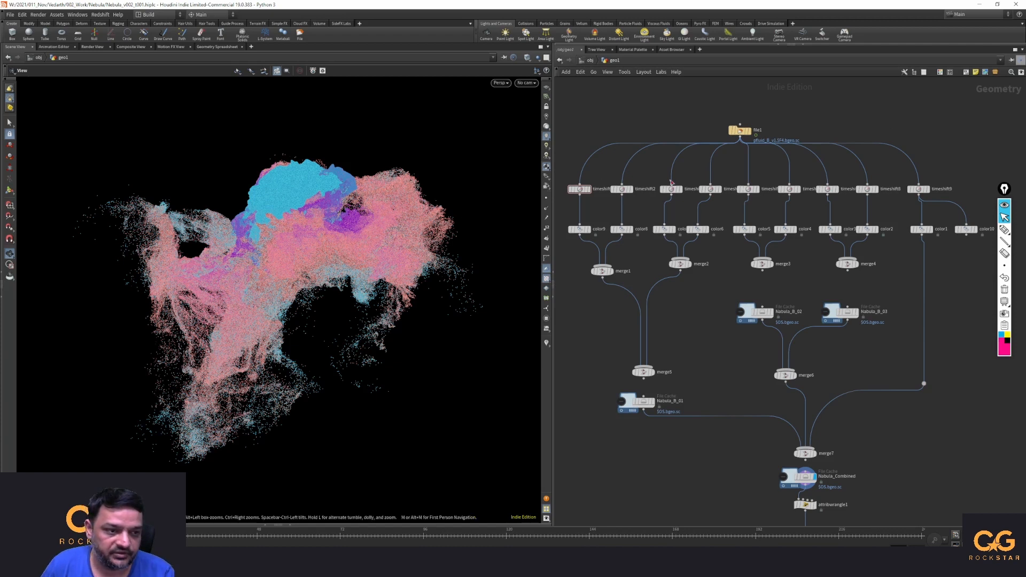
pyautogui.moveTo(566, 225)
pyautogui.mouseDown()
pyautogui.moveTo(987, 259)
pyautogui.moveTo(955, 234)
pyautogui.moveTo(989, 249)
pyautogui.moveTo(975, 237)
pyautogui.moveTo(710, 232)
pyautogui.moveTo(644, 184)
pyautogui.moveTo(644, 171)
pyautogui.moveTo(635, 234)
pyautogui.moveTo(561, 215)
pyautogui.mouseUp()
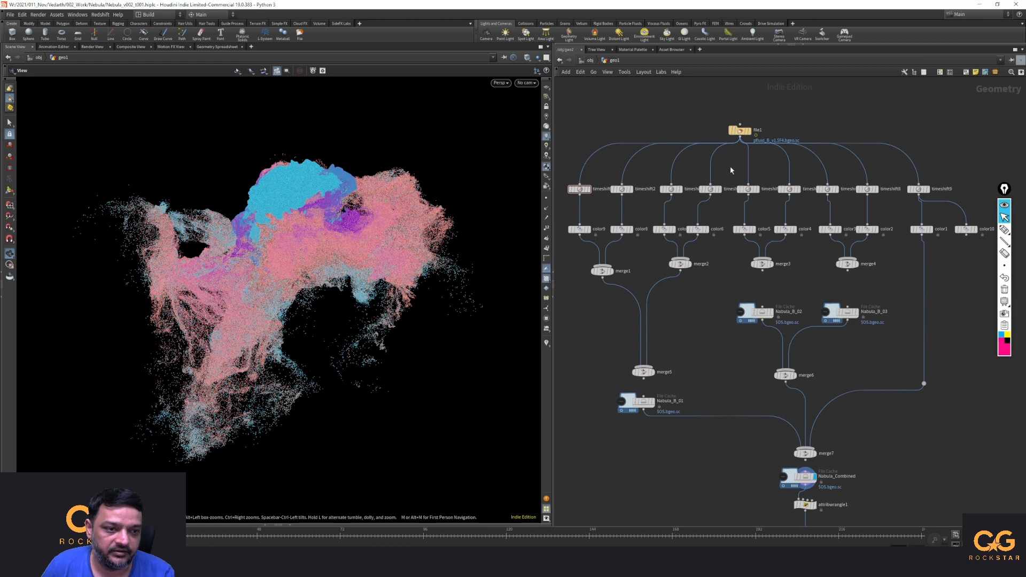
pyautogui.moveTo(730, 166); pyautogui.dragTo(765, 180)
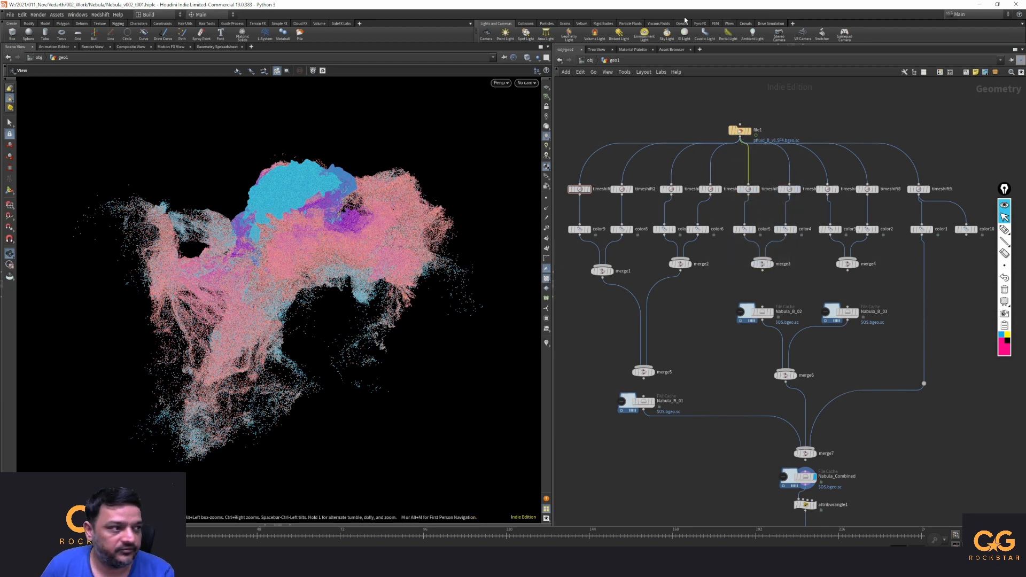
pyautogui.middleClick(806, 476)
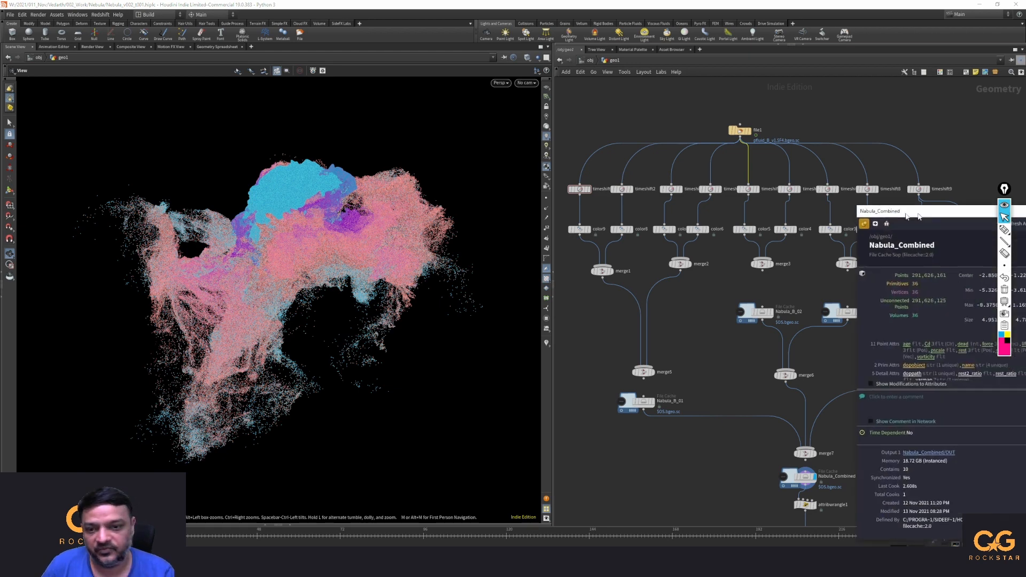
pyautogui.moveTo(916, 213); pyautogui.dragTo(692, 118)
pyautogui.moveTo(288, 325)
pyautogui.mouseDown()
pyautogui.moveTo(326, 312)
pyautogui.moveTo(282, 298)
pyautogui.moveTo(281, 335)
pyautogui.mouseUp()
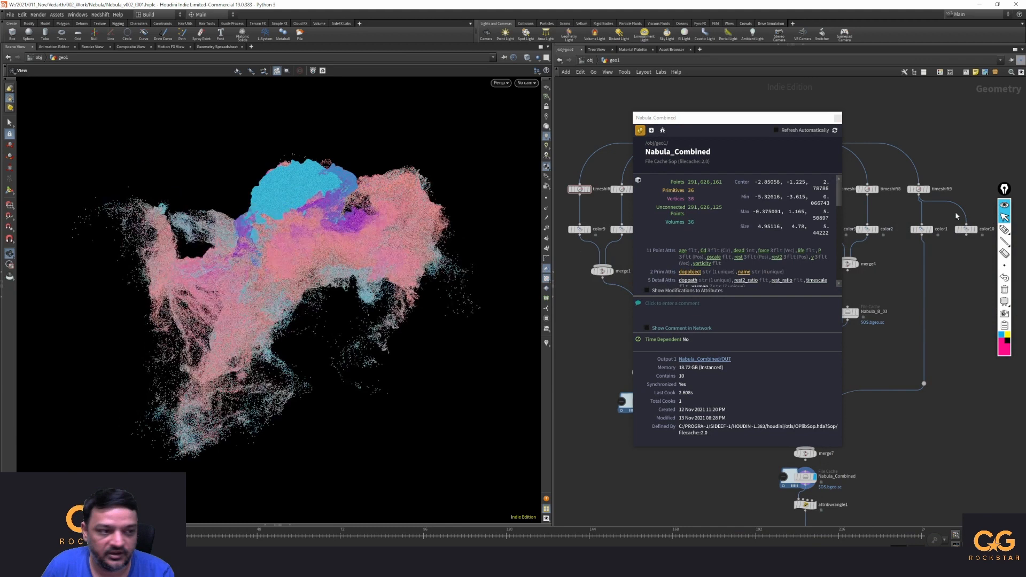
# Circle the Points entry in the Nabula_Combined node info, clear the annotation and move the info window out of view.
pyautogui.click(1004, 230)
pyautogui.moveTo(687, 187)
pyautogui.mouseDown()
pyautogui.moveTo(725, 184)
pyautogui.moveTo(662, 177)
pyautogui.moveTo(688, 187)
pyautogui.mouseUp()
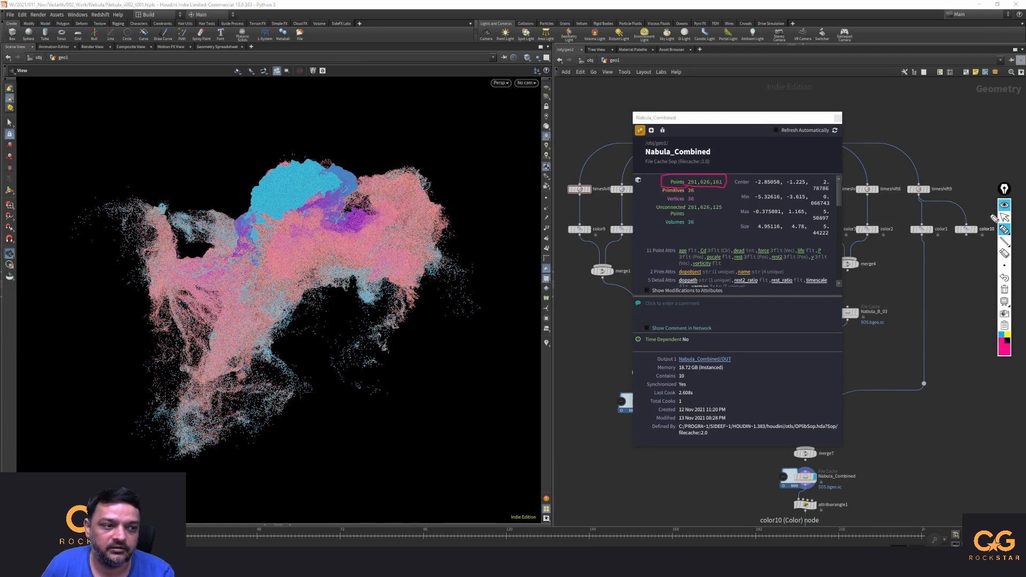
pyautogui.click(1004, 290)
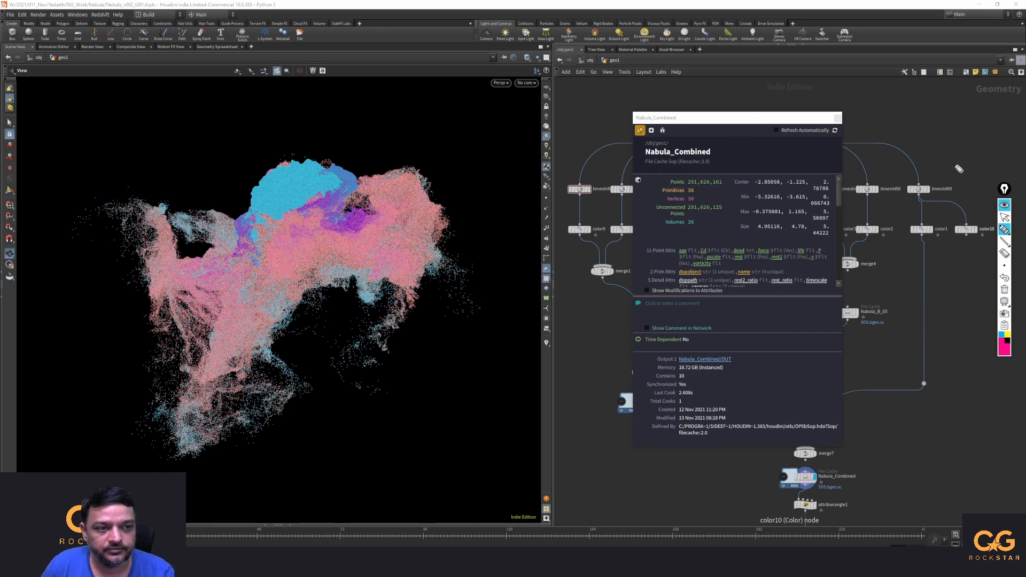
pyautogui.click(1004, 217)
pyautogui.moveTo(671, 120); pyautogui.dragTo(1025, 120)
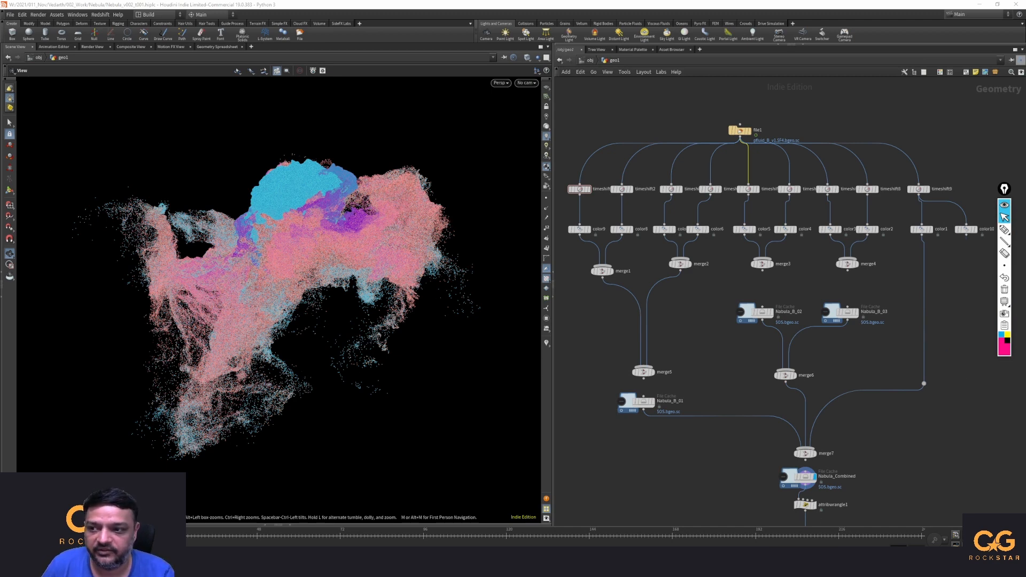
# Check the free space of Local Disk (C:) in File Explorer, underline it, clear the mark and move the window away.
pyautogui.press('super+e')
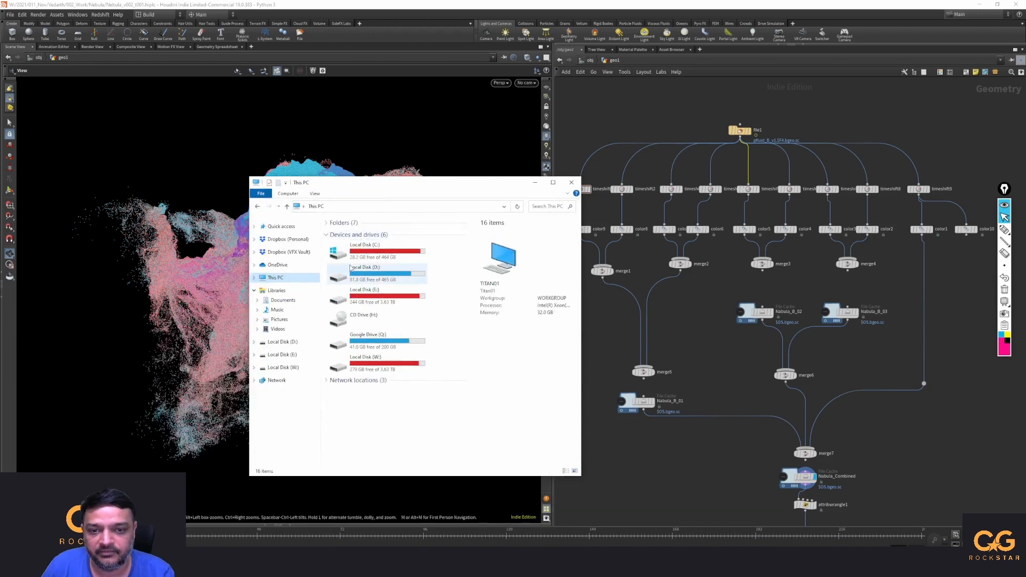
pyautogui.click(1005, 230)
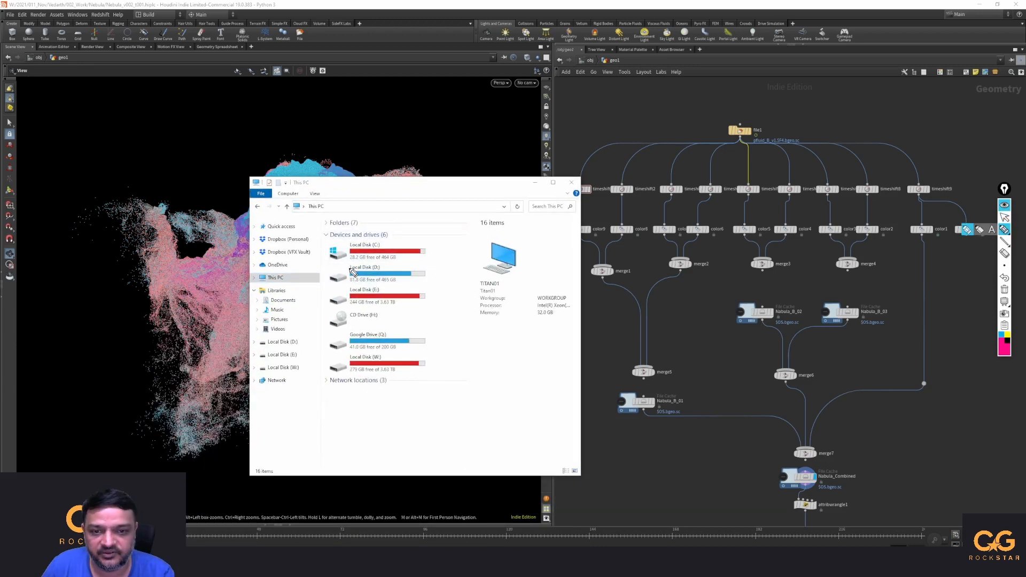
pyautogui.moveTo(345, 260); pyautogui.dragTo(378, 261)
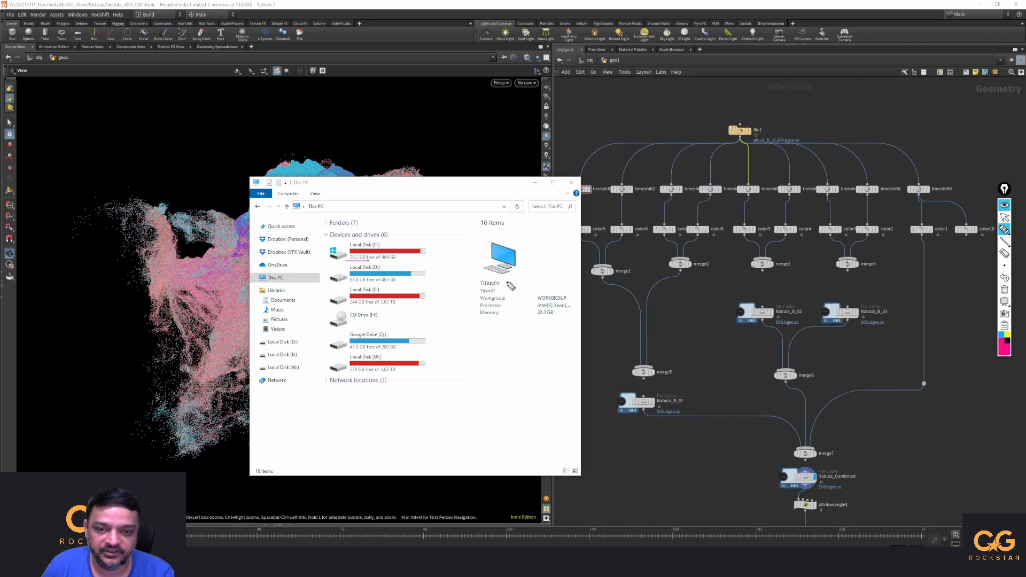
pyautogui.click(1004, 289)
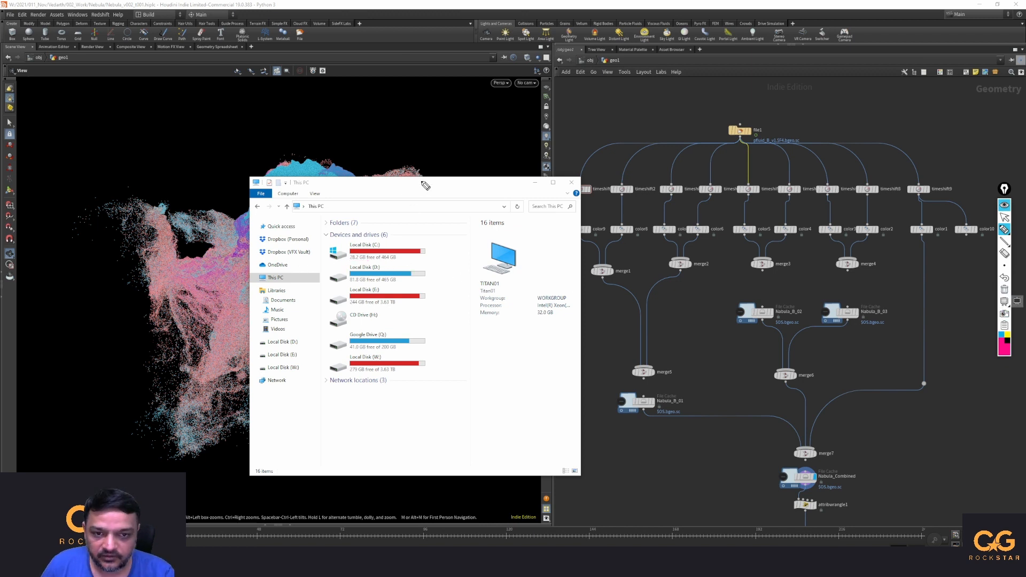
pyautogui.click(1004, 217)
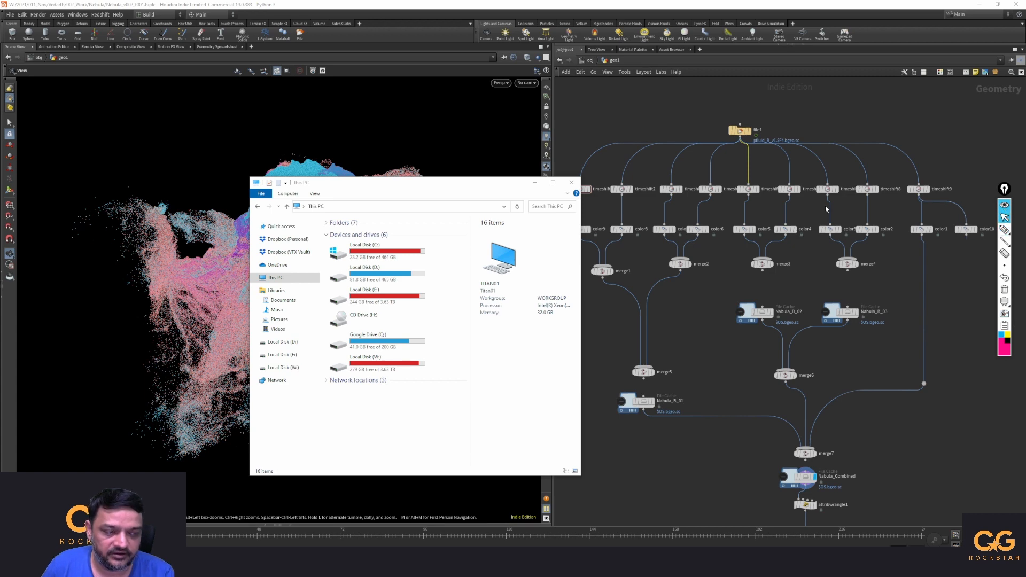
pyautogui.moveTo(366, 183); pyautogui.dragTo(0, 183)
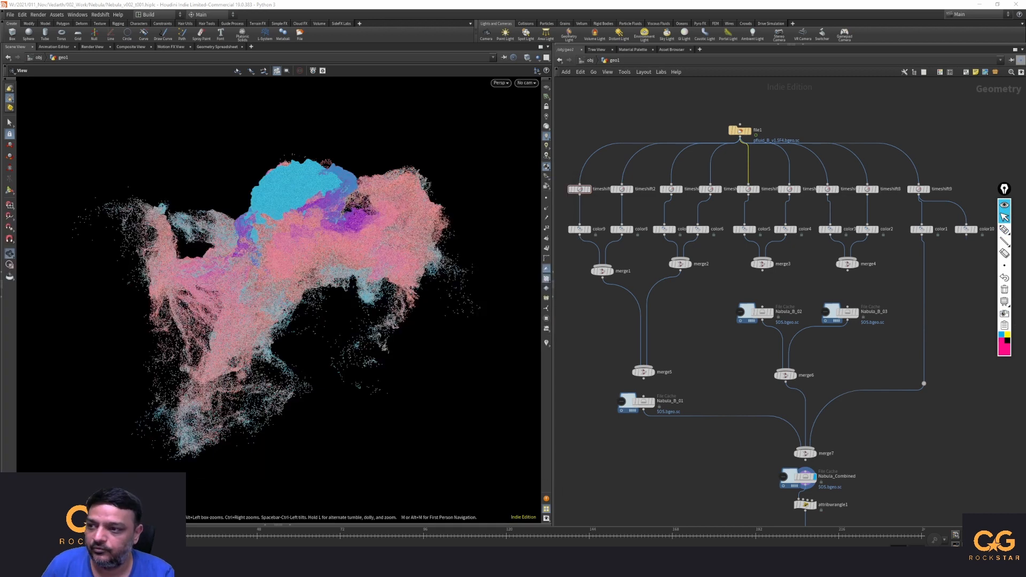
# Bring up the houdini19.0 folder and the houdini.env file in Visual Studio Code, and examine the HOUDINI_TEMP_DIR line.
pyautogui.moveTo(0, 205); pyautogui.dragTo(460, 167)
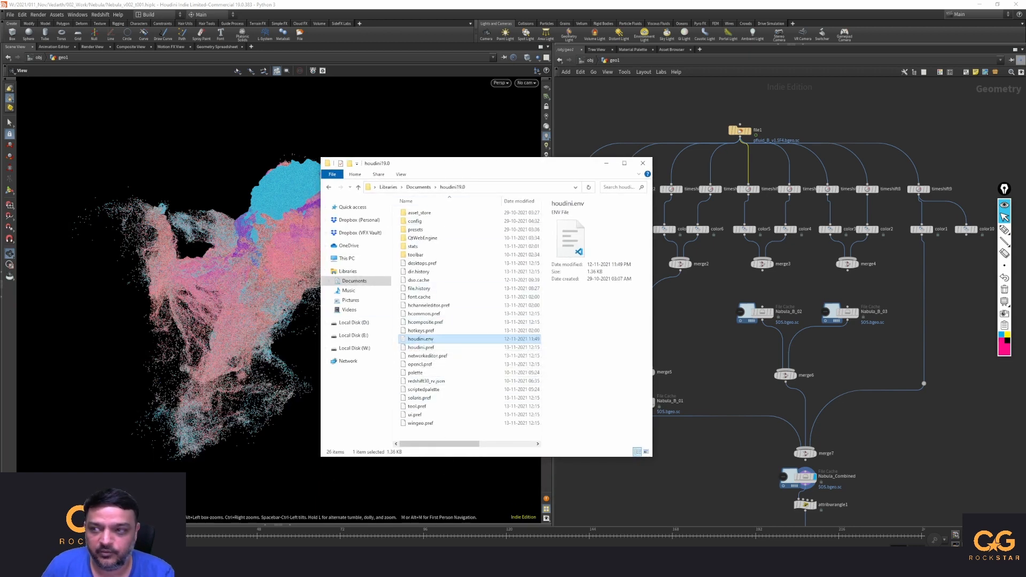
pyautogui.moveTo(0, 37); pyautogui.dragTo(621, 68)
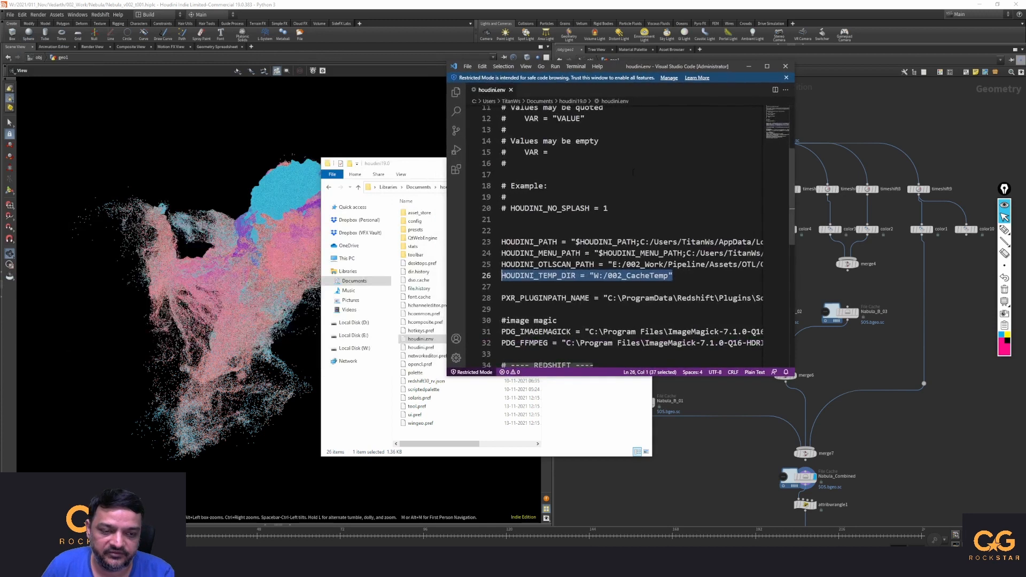
pyautogui.moveTo(674, 276); pyautogui.dragTo(486, 283)
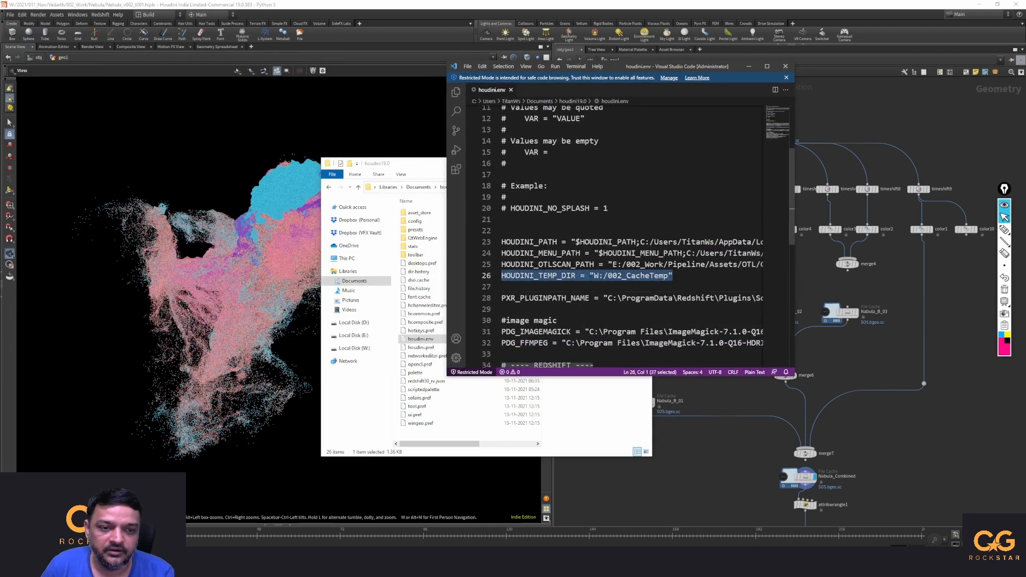
pyautogui.click(594, 276)
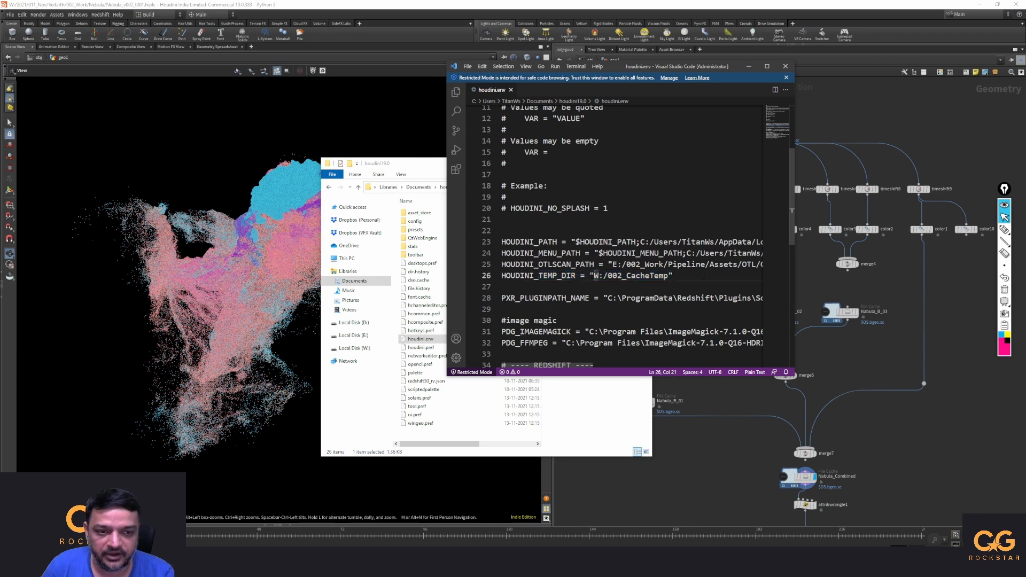
# Check the free space of Local Disk (W:) in File Explorer, and clear the open windows from the desktop.
pyautogui.press('super+e')
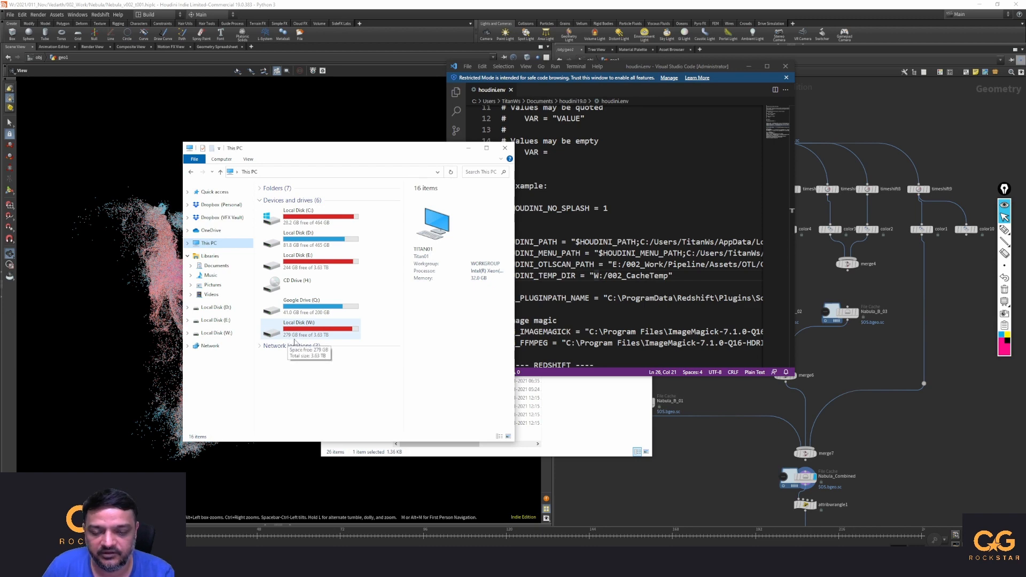
pyautogui.moveTo(384, 154); pyautogui.dragTo(0, 155)
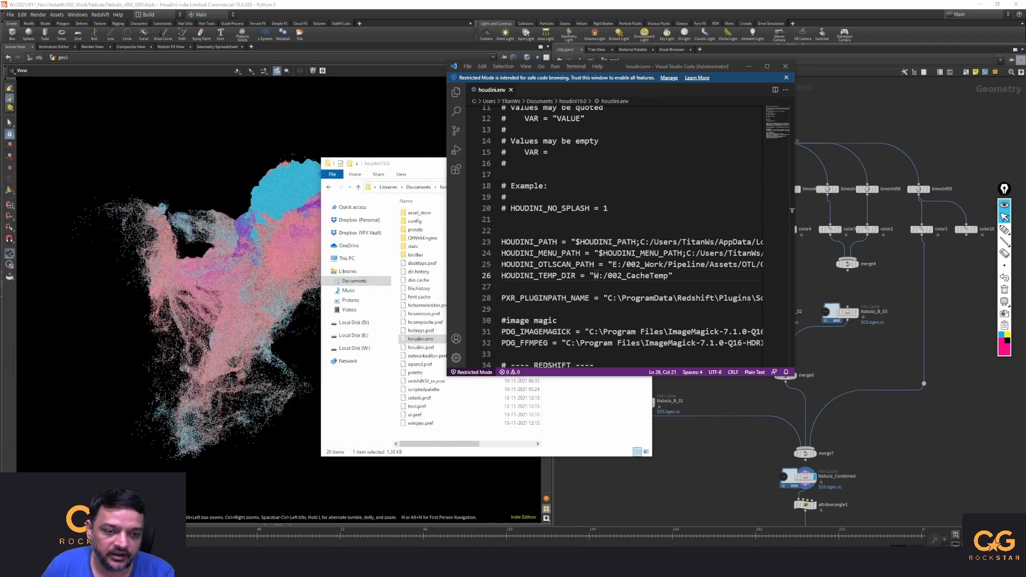
pyautogui.click(686, 278)
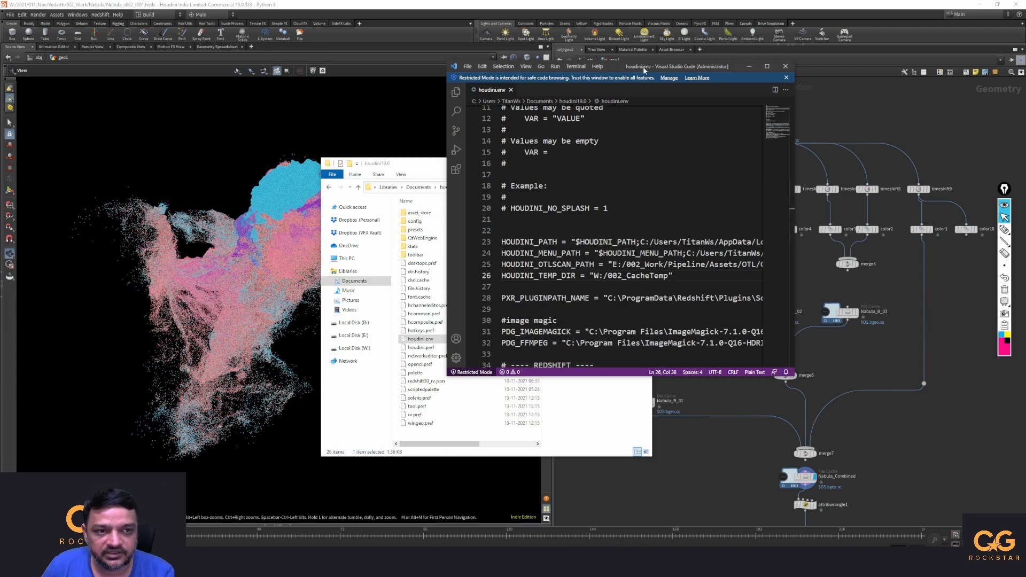
pyautogui.moveTo(643, 67); pyautogui.dragTo(0, 188)
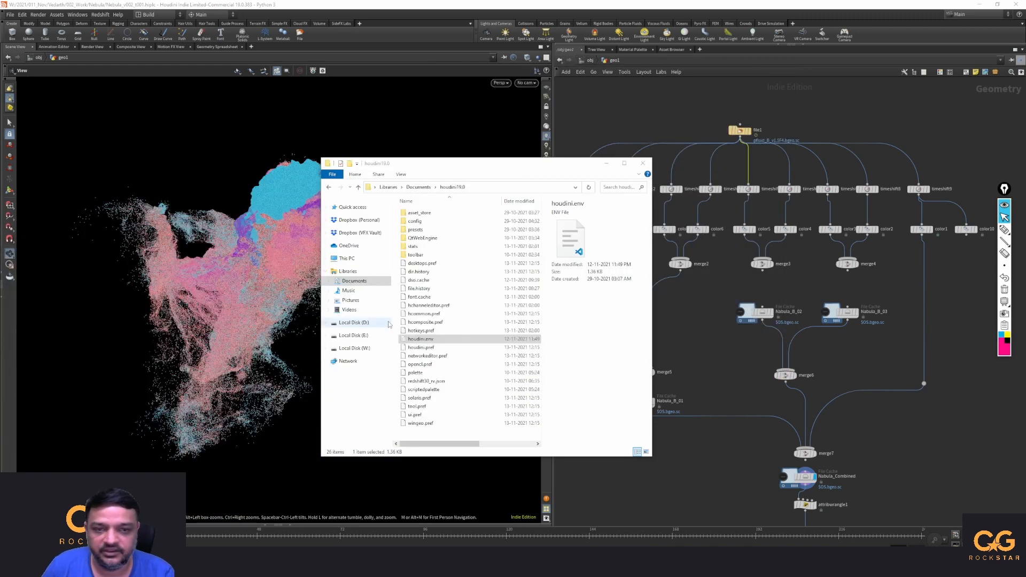
pyautogui.click(606, 163)
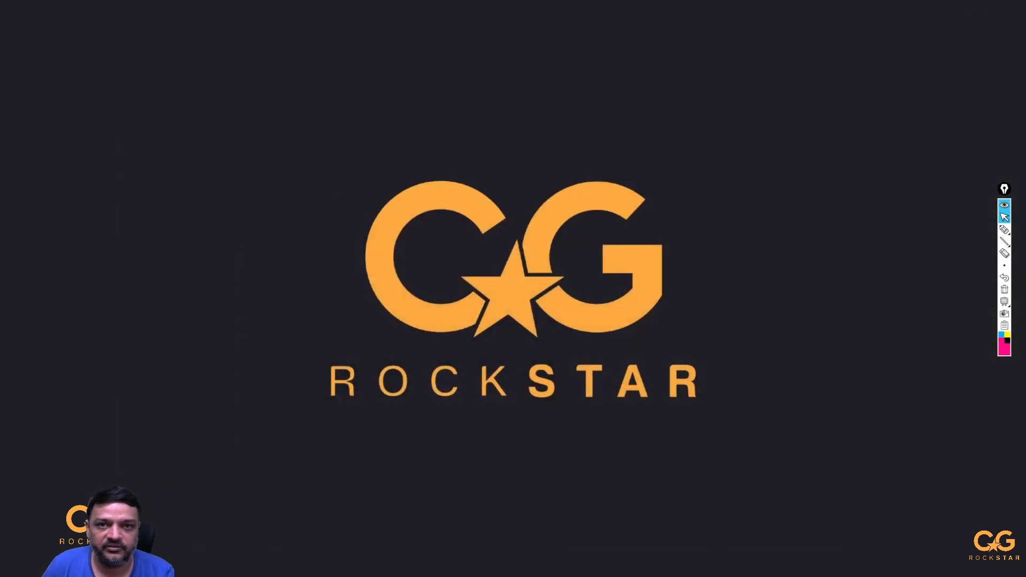
# Open the Windows Environment Variables dialog through the advanced system settings of This PC.
pyautogui.moveTo(0, 156); pyautogui.dragTo(437, 119)
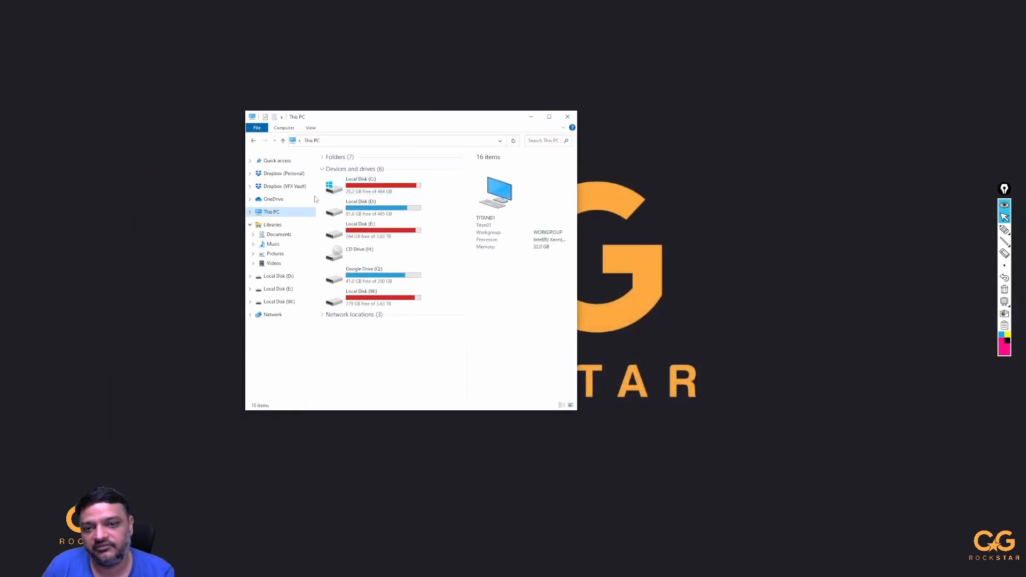
pyautogui.rightClick(279, 215)
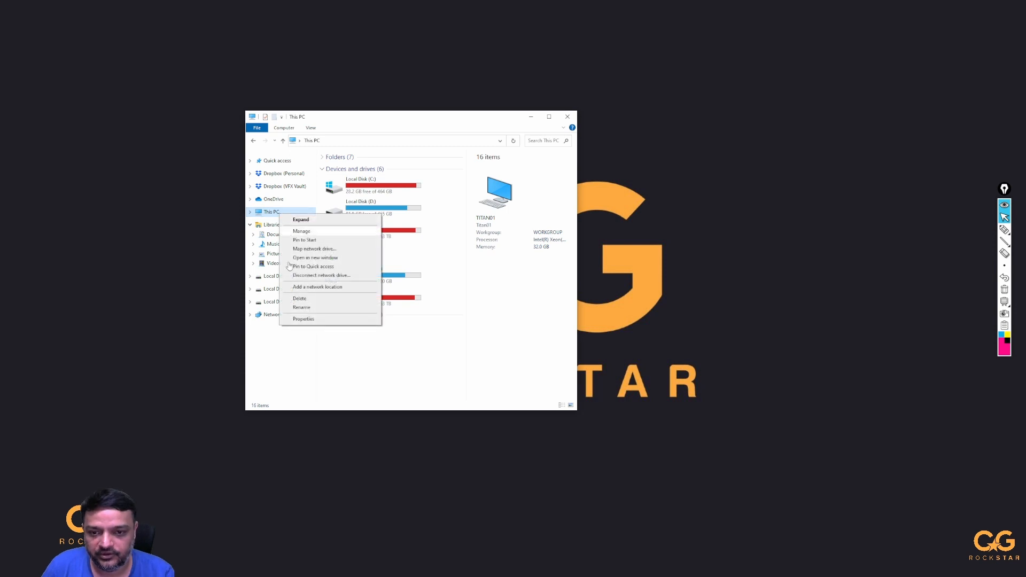
pyautogui.click(302, 317)
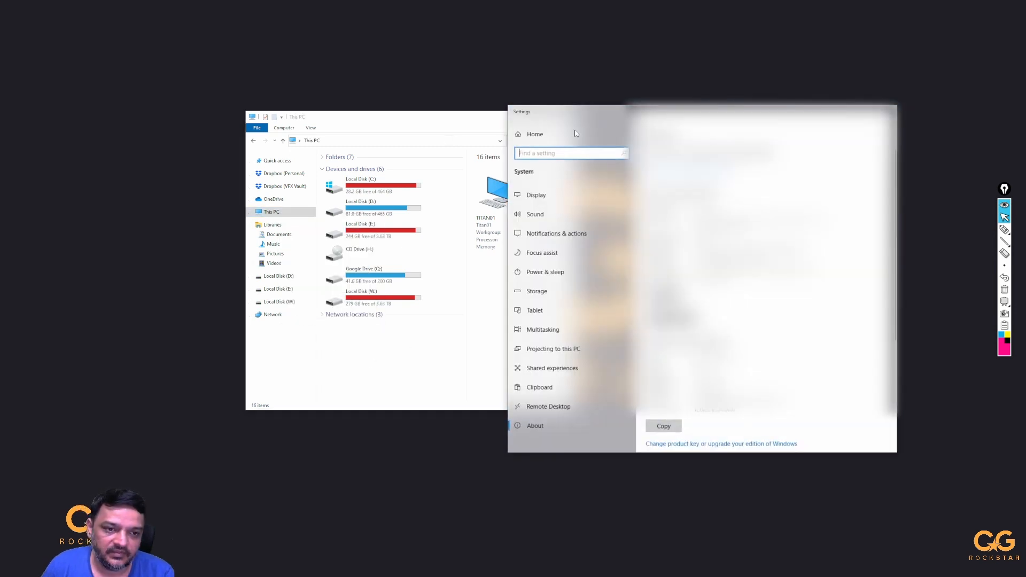
pyautogui.scroll(-5, 671, 383)
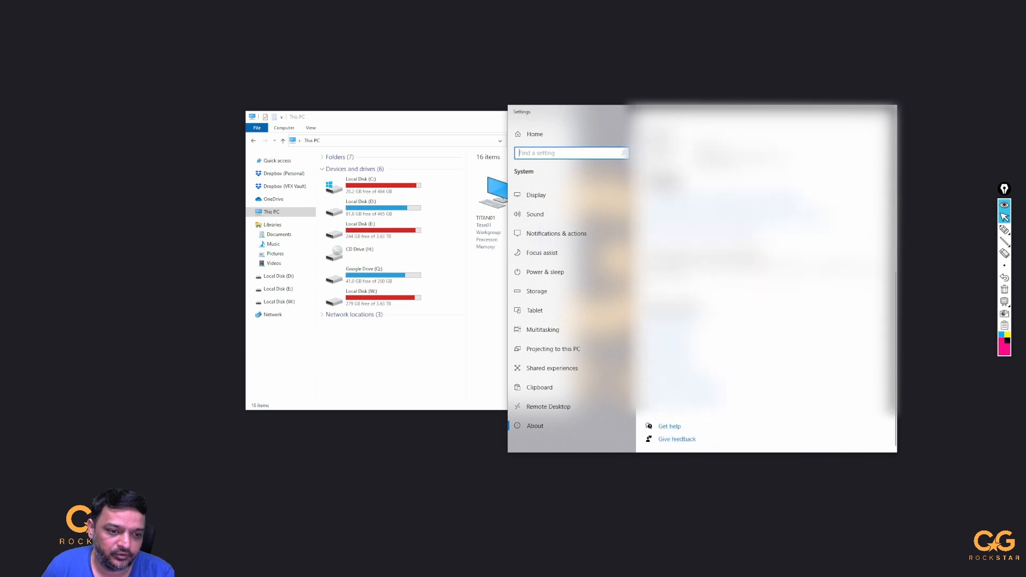
pyautogui.click(671, 384)
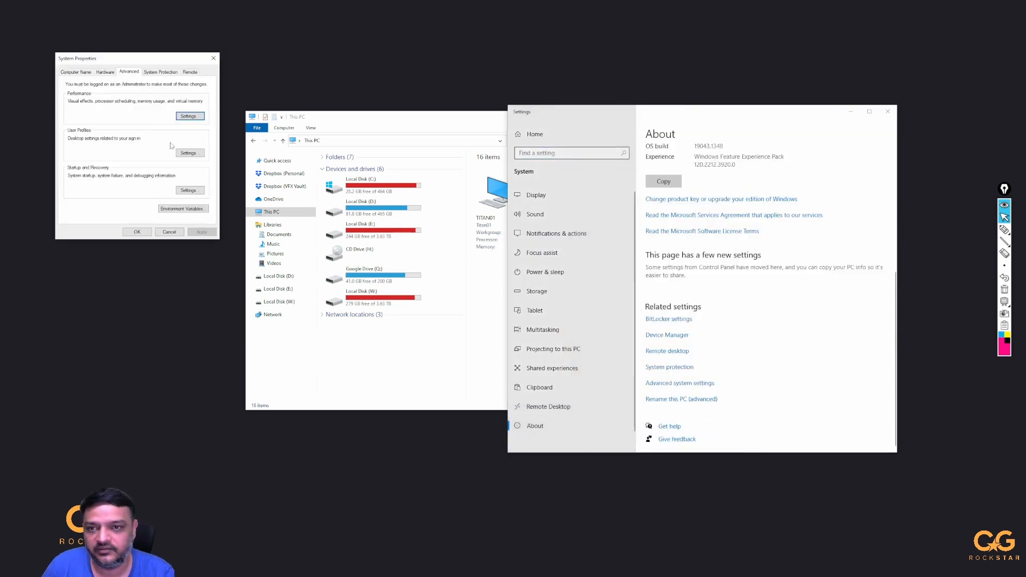
pyautogui.moveTo(114, 62); pyautogui.dragTo(436, 59)
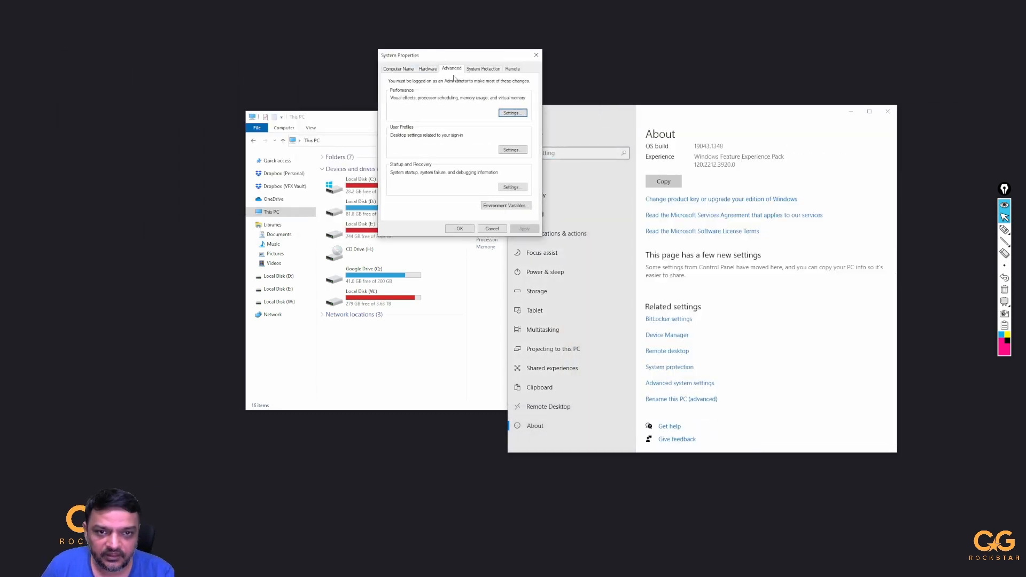
pyautogui.click(494, 208)
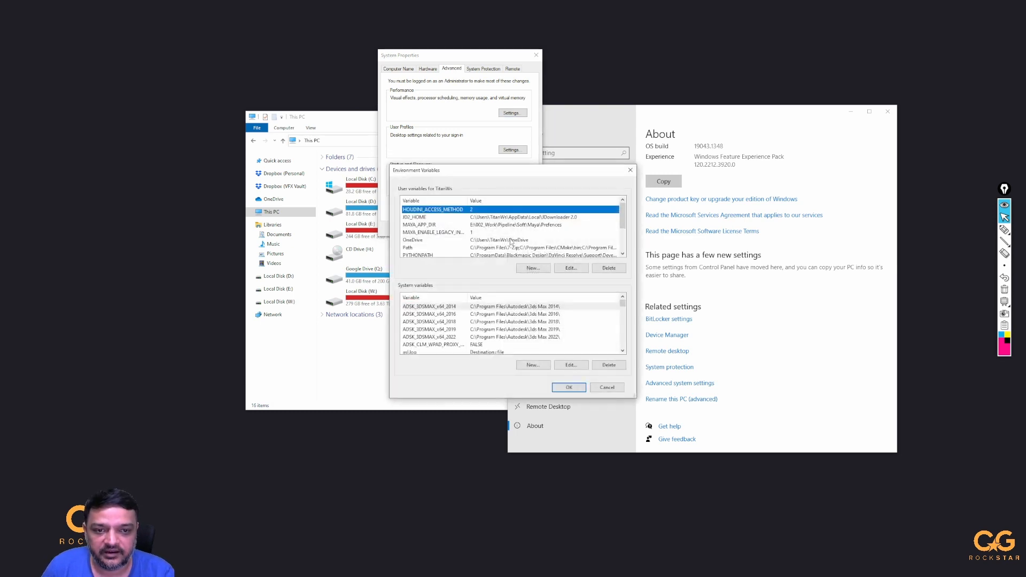
# Compare the TEMP and TMP user variables with the HOUDINI_TEMP_DIR line in houdini.env.
pyautogui.scroll(-2, 496, 229)
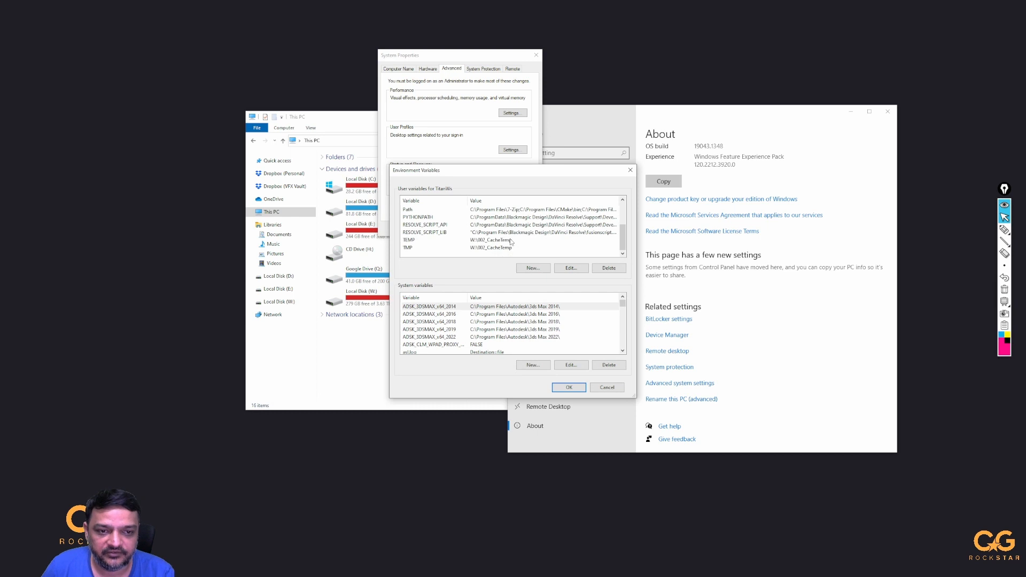
pyautogui.click(410, 241)
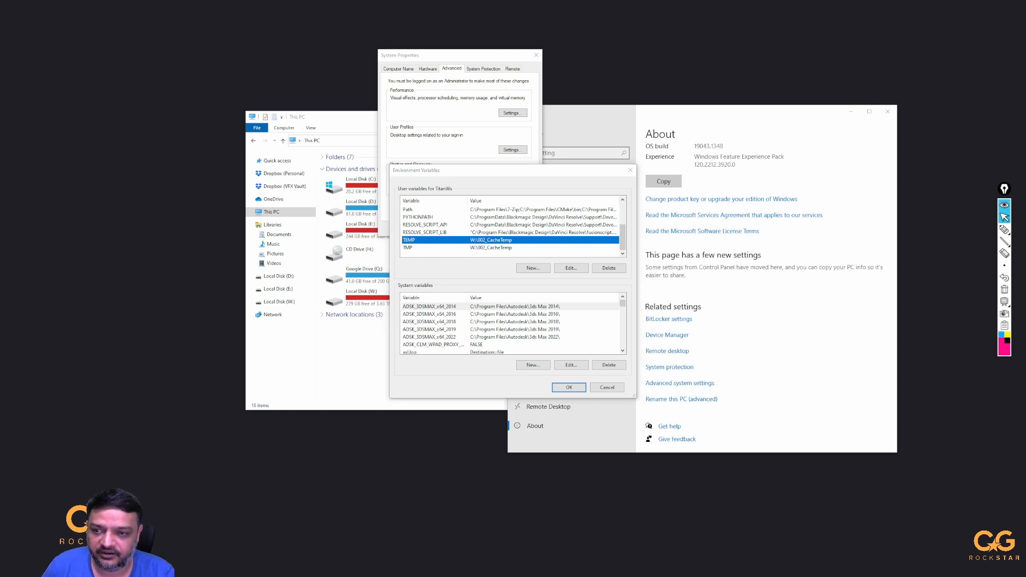
pyautogui.moveTo(0, 454); pyautogui.dragTo(828, 78)
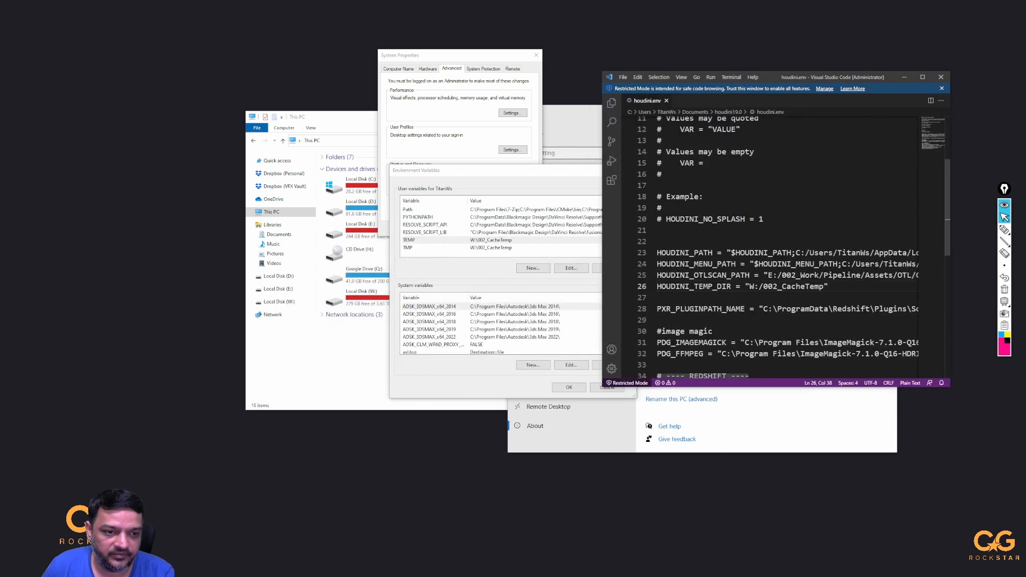
pyautogui.moveTo(831, 287); pyautogui.dragTo(641, 290)
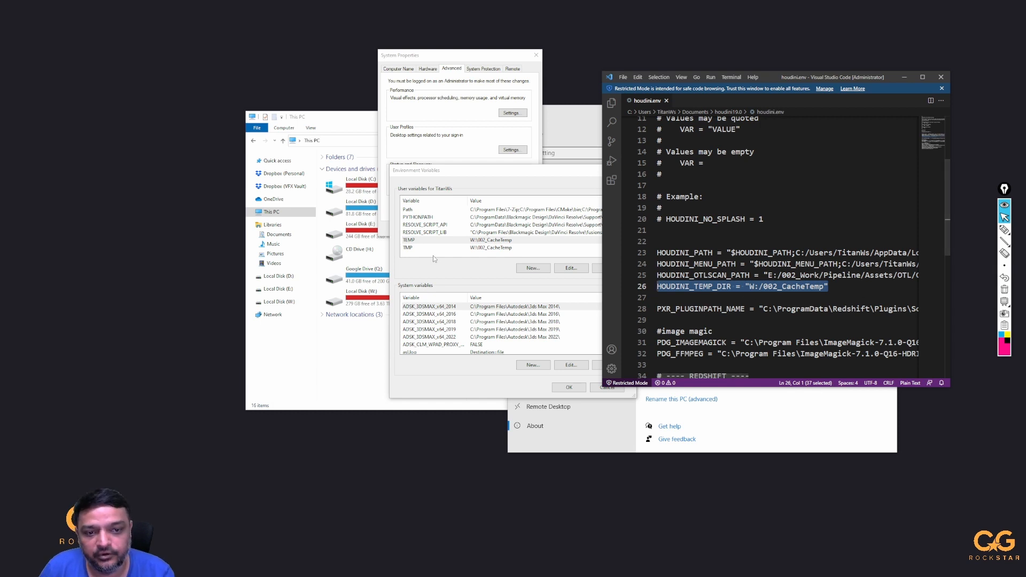
pyautogui.click(491, 248)
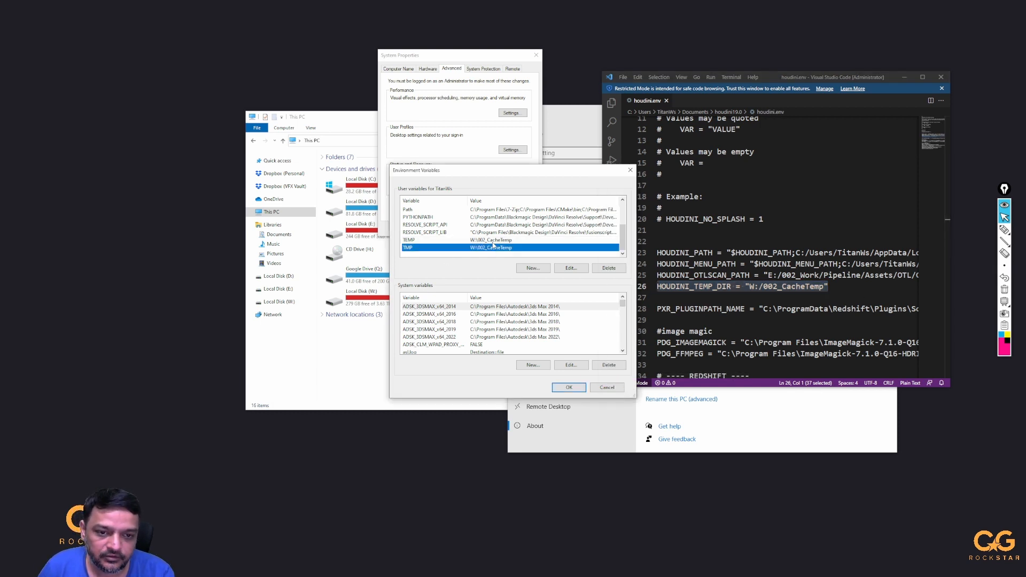
# Inspect the directory path of the TEMP user variable in its edit dialog, and leave it without changes.
pyautogui.click(492, 242)
pyautogui.click(487, 247)
pyautogui.click(490, 240)
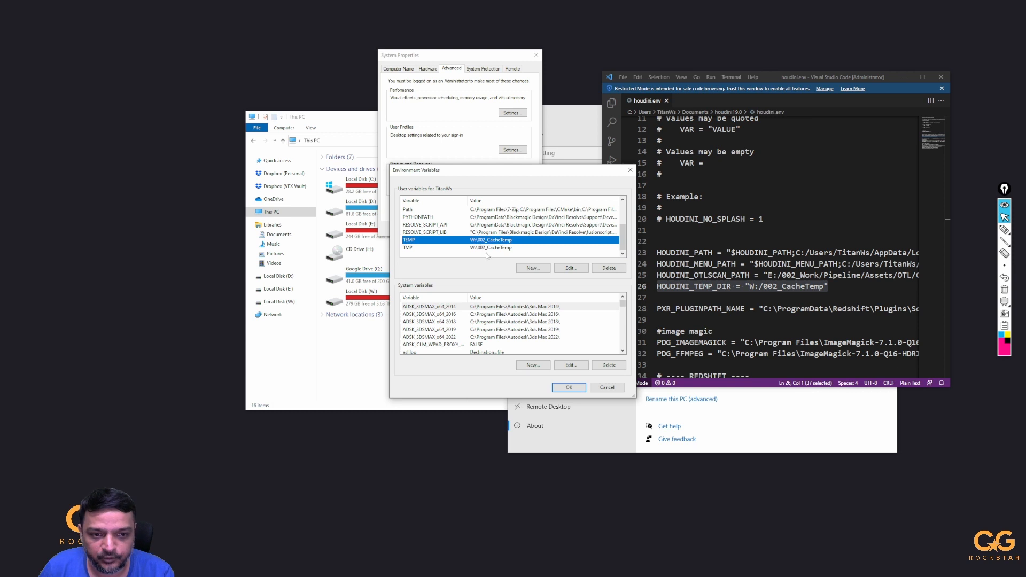
pyautogui.click(561, 269)
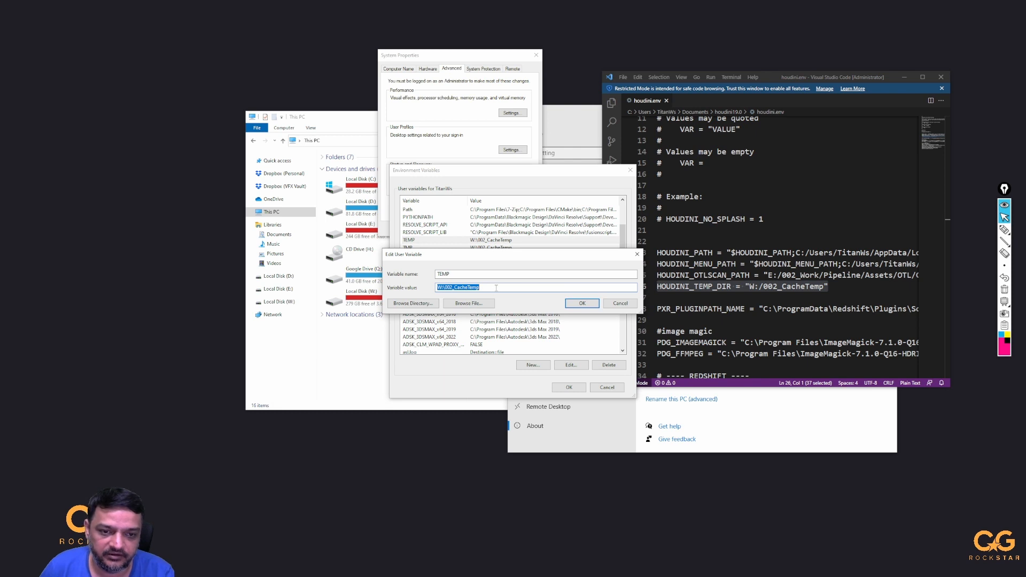
pyautogui.click(620, 303)
# Compare the paths of the TEMP and TMP user variables, and accept the Environment Variables dialog.
pyautogui.click(490, 249)
pyautogui.click(496, 240)
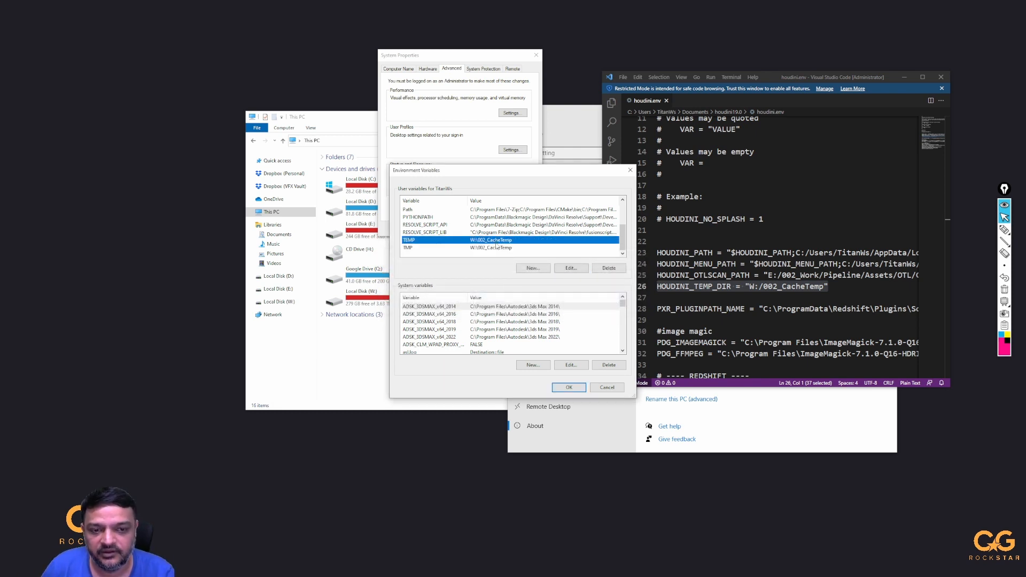
pyautogui.click(496, 248)
pyautogui.click(496, 241)
pyautogui.click(496, 249)
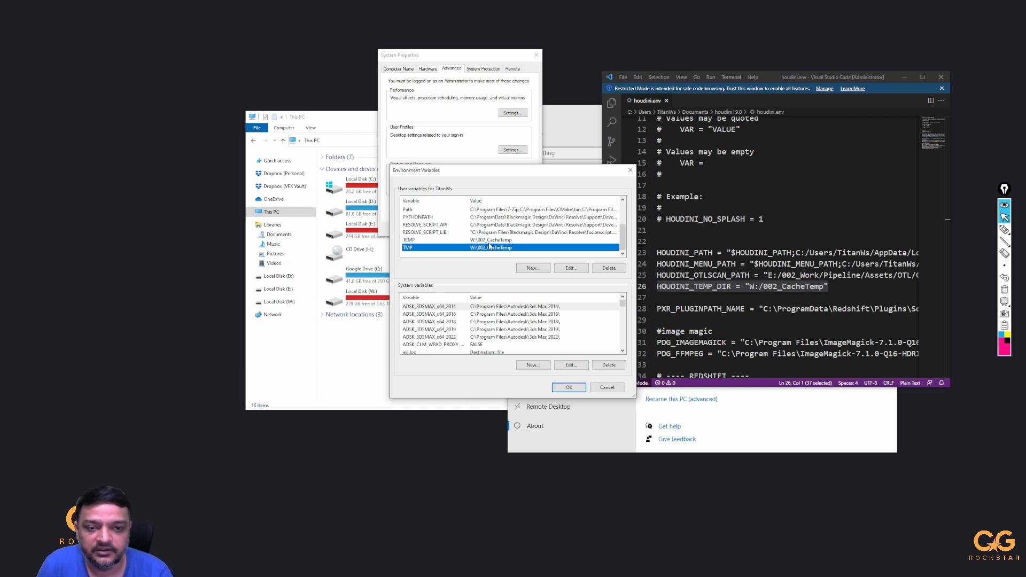
pyautogui.click(483, 241)
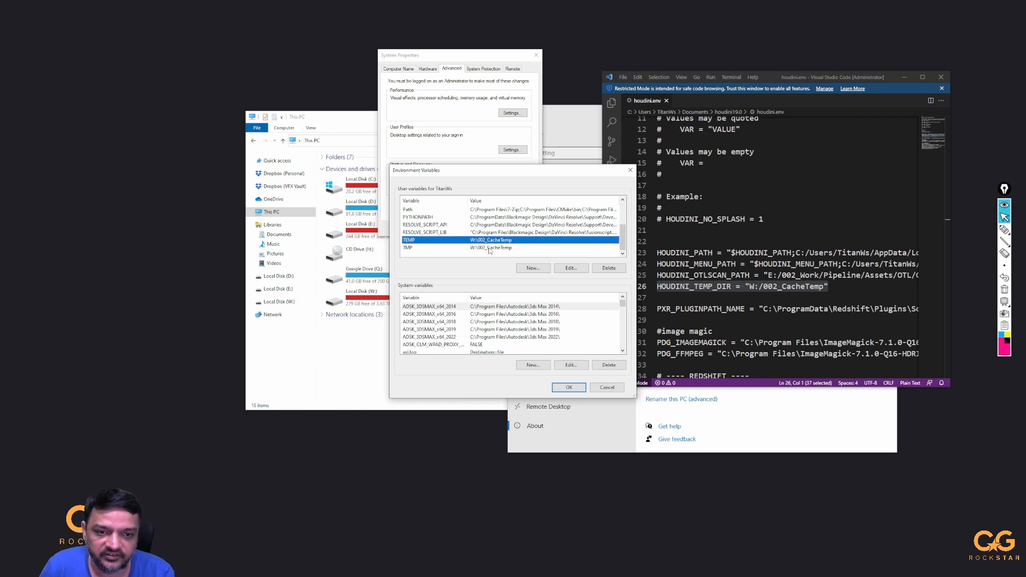
pyautogui.click(489, 249)
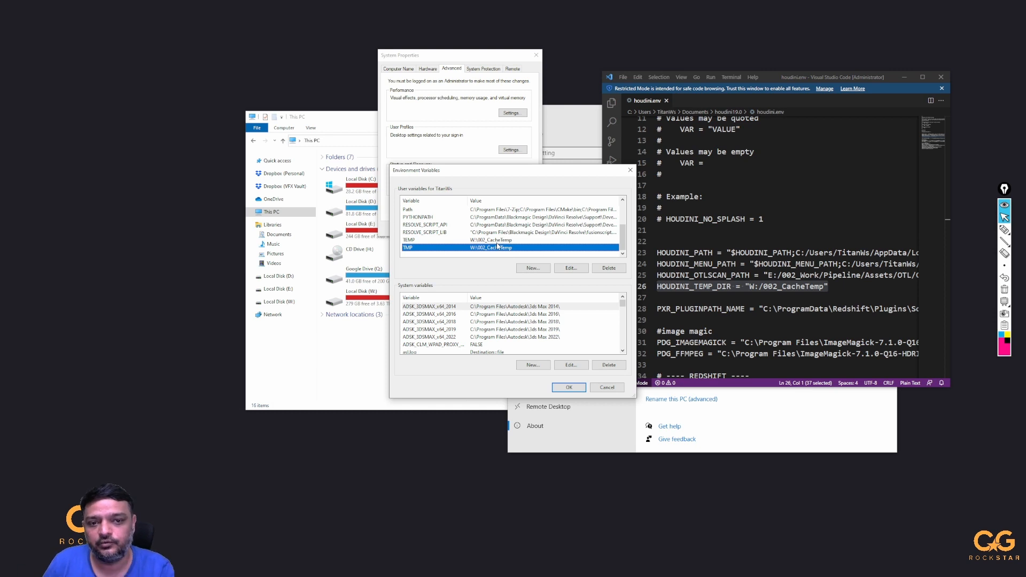
pyautogui.click(569, 387)
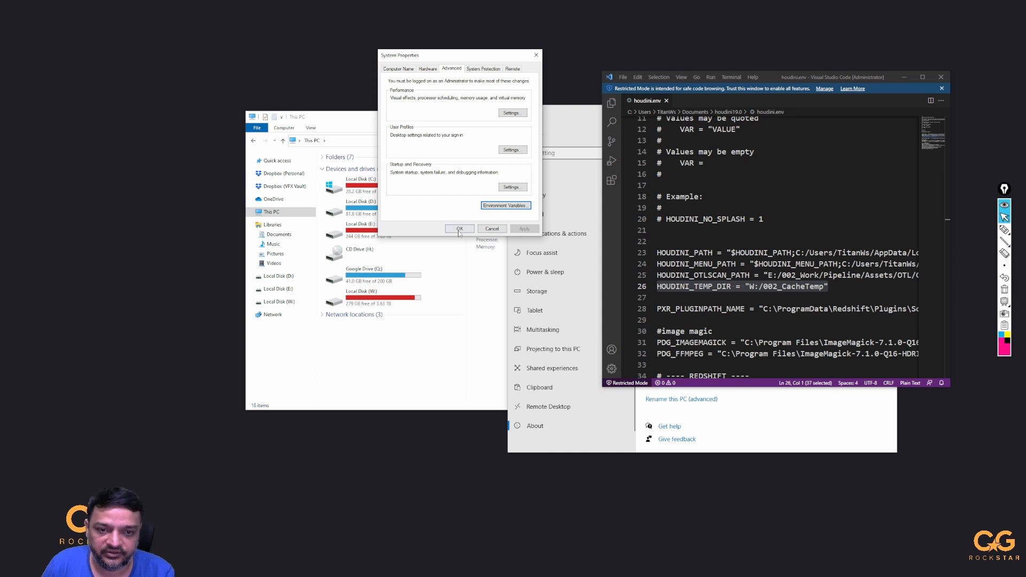
# Display the memory performance graph in Task Manager, and arrange the windows so System Properties and Task Manager are unobstructed.
pyautogui.moveTo(449, 56); pyautogui.dragTo(147, 55)
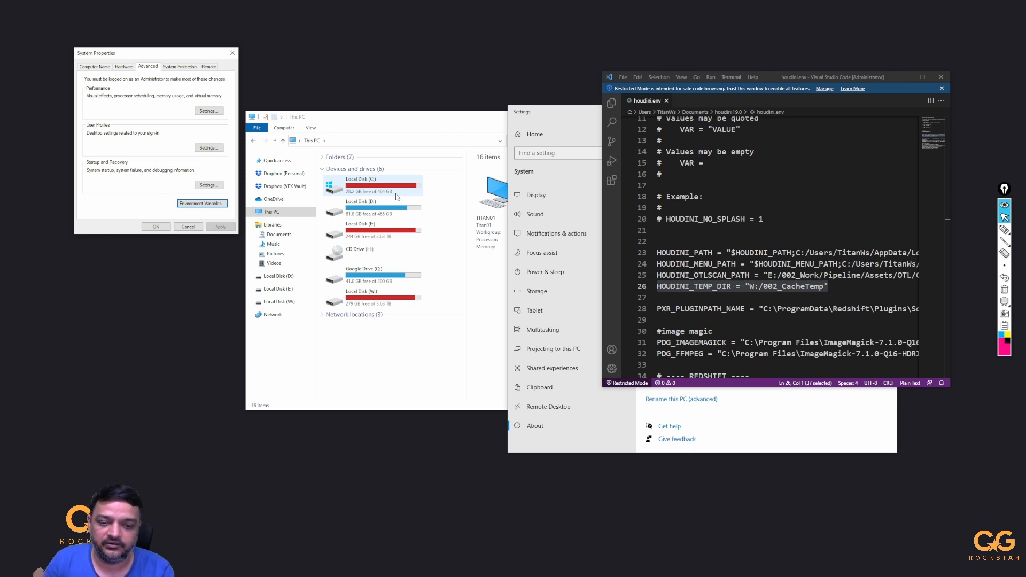
pyautogui.rightClick(518, 559)
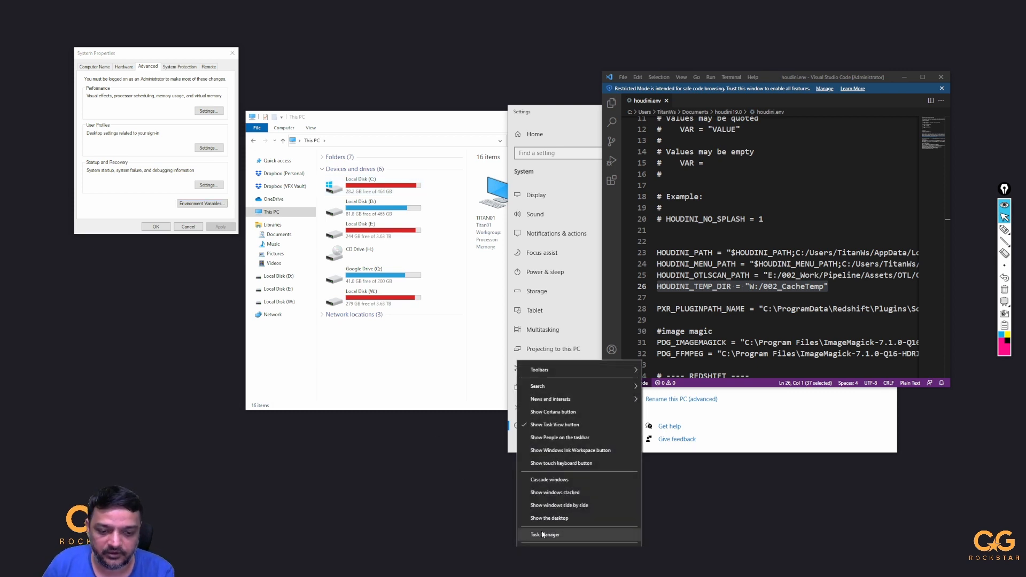
pyautogui.click(542, 535)
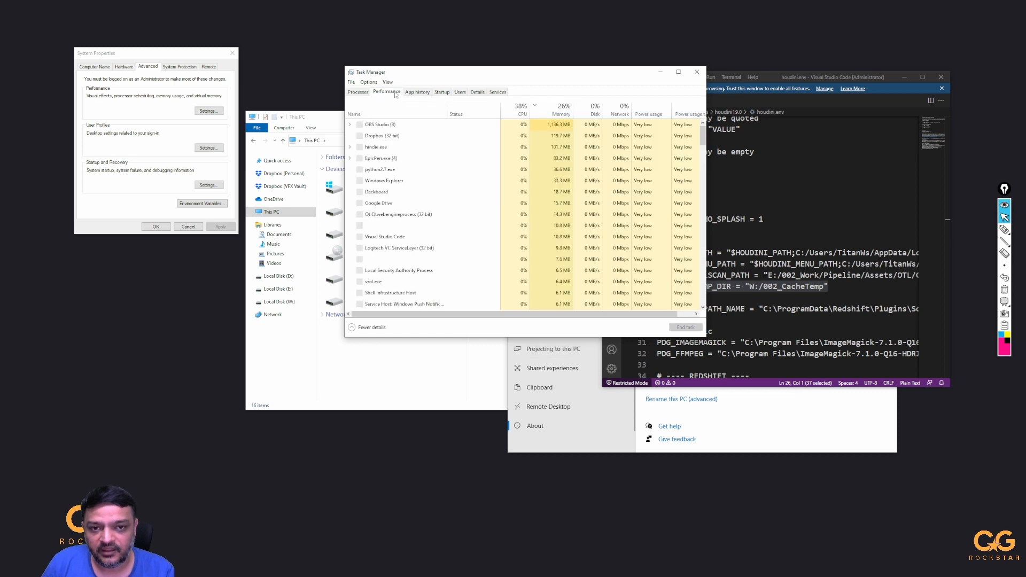
pyautogui.click(398, 92)
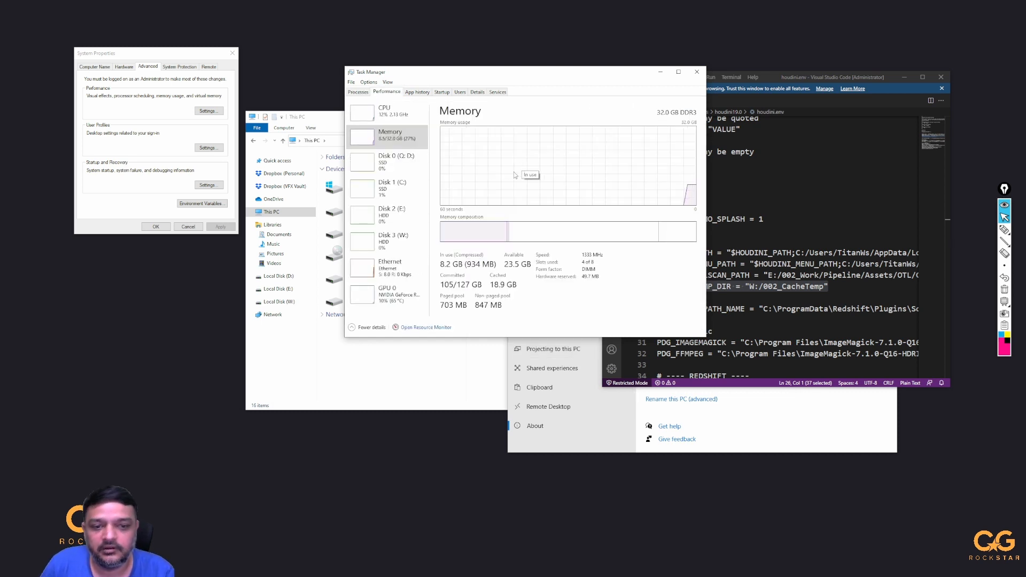
pyautogui.moveTo(487, 80); pyautogui.dragTo(321, 296)
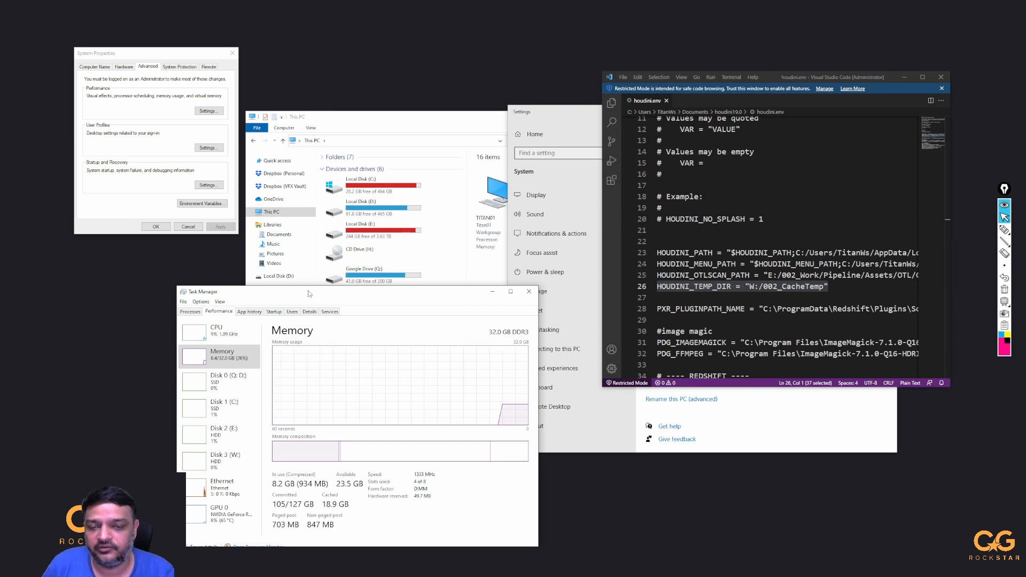
pyautogui.moveTo(141, 52); pyautogui.dragTo(183, 56)
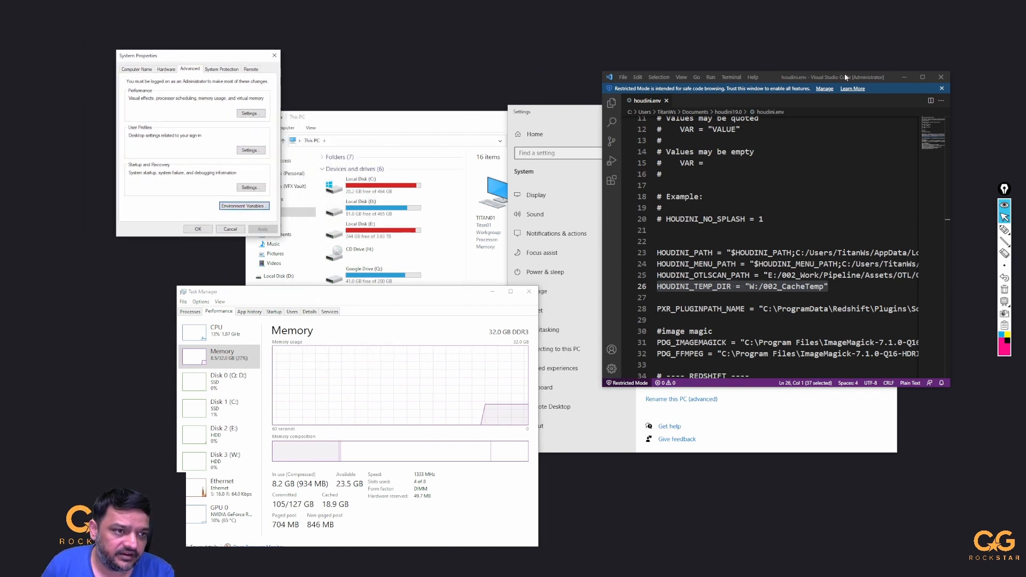
pyautogui.moveTo(843, 78); pyautogui.dragTo(0, 139)
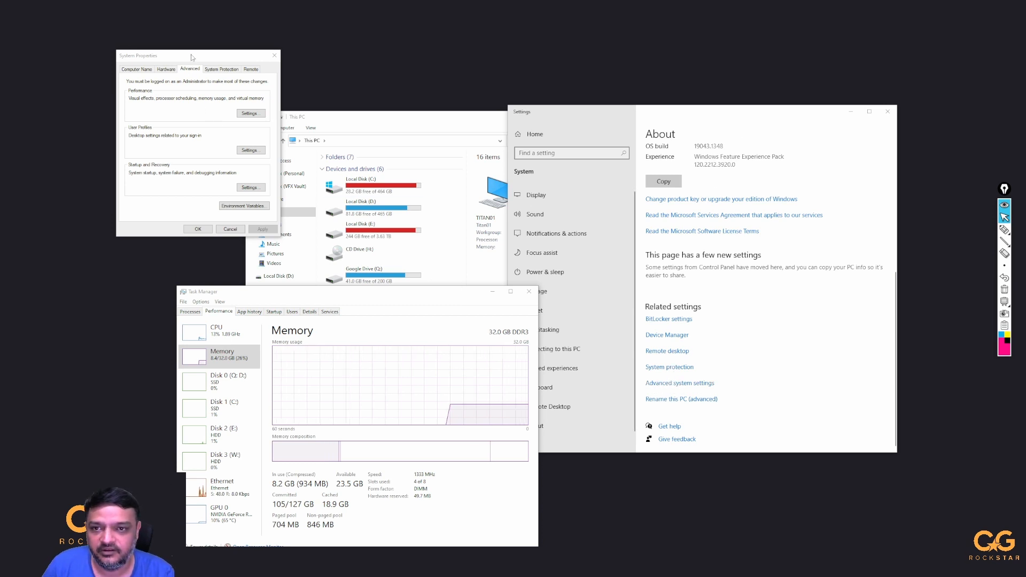
# Open the Virtual Memory dialog from the advanced Performance Options, keeping the Task Manager and File Explorer drives in view.
pyautogui.moveTo(191, 55); pyautogui.dragTo(335, 56)
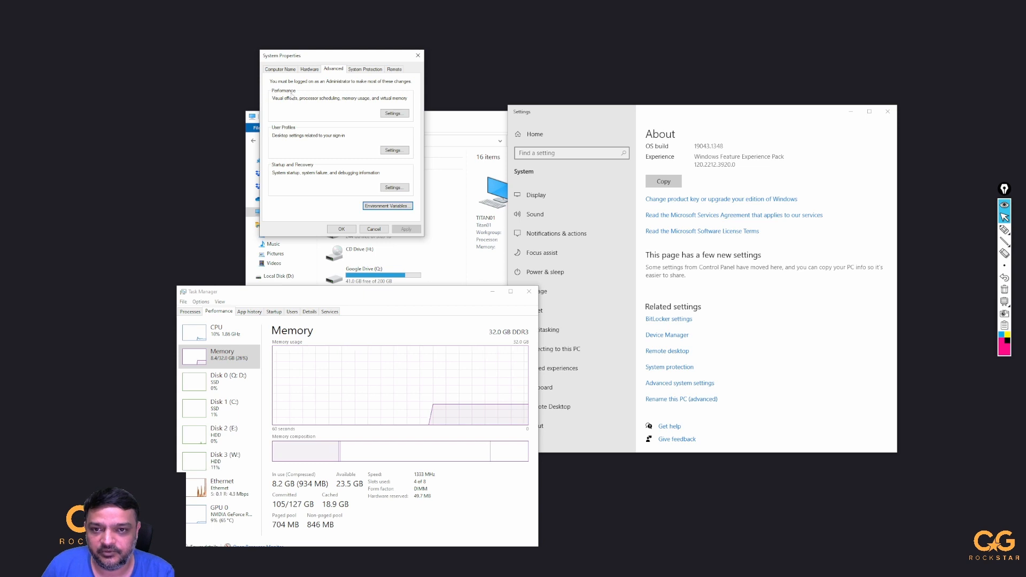
pyautogui.click(394, 112)
pyautogui.moveTo(350, 87); pyautogui.dragTo(590, 74)
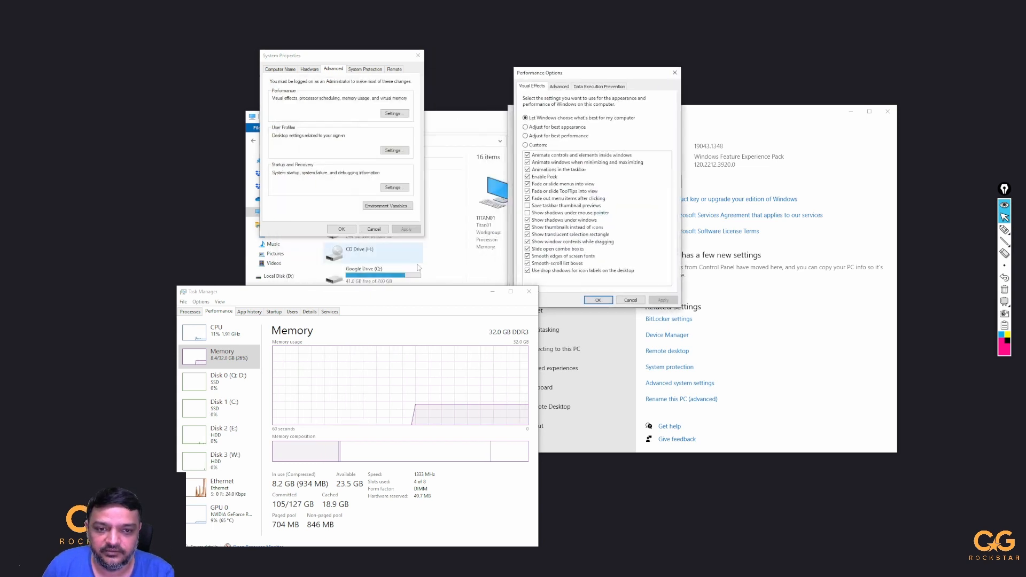
pyautogui.moveTo(462, 292); pyautogui.dragTo(333, 348)
pyautogui.click(560, 88)
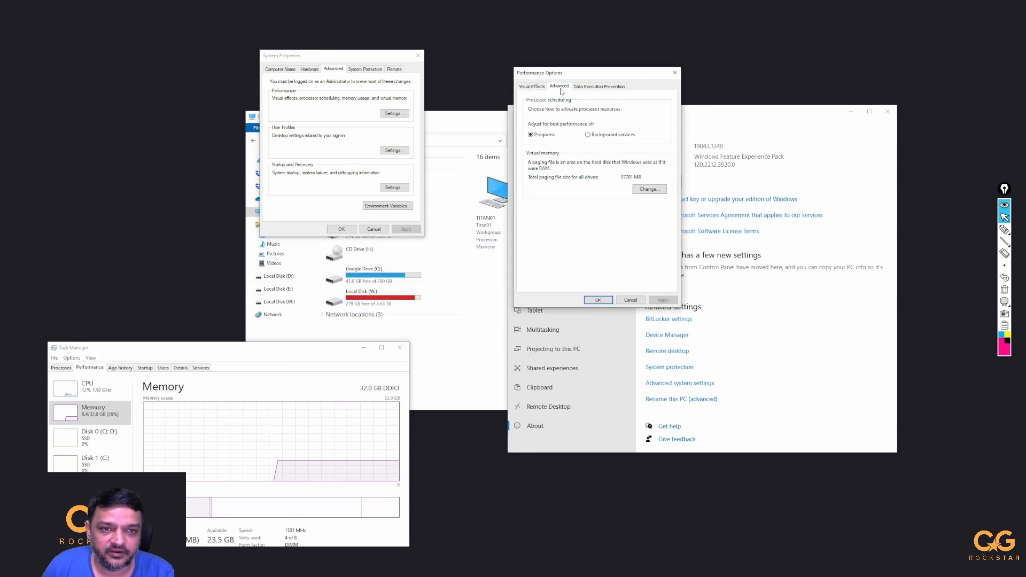
pyautogui.moveTo(587, 74); pyautogui.dragTo(566, 41)
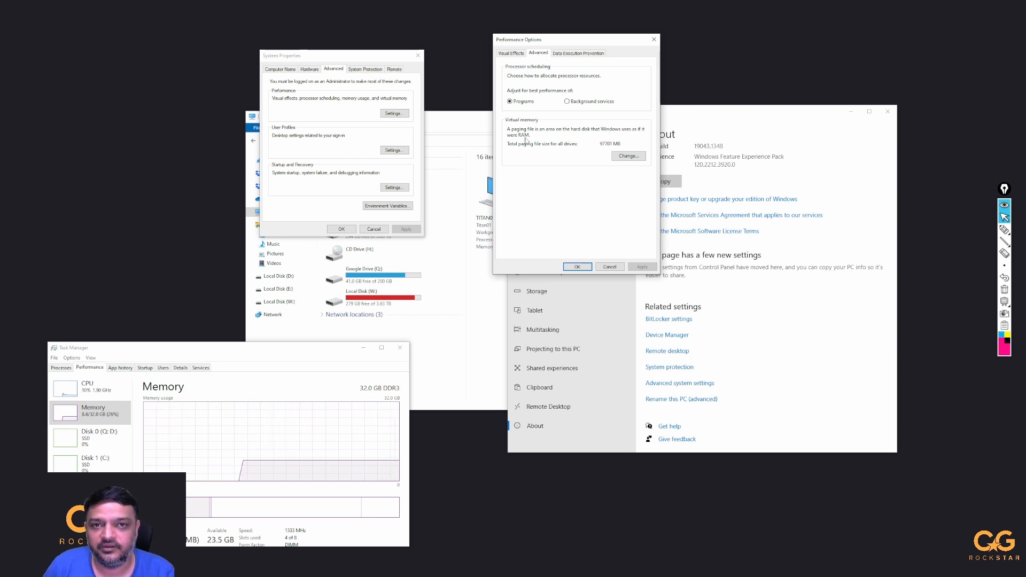
pyautogui.click(623, 158)
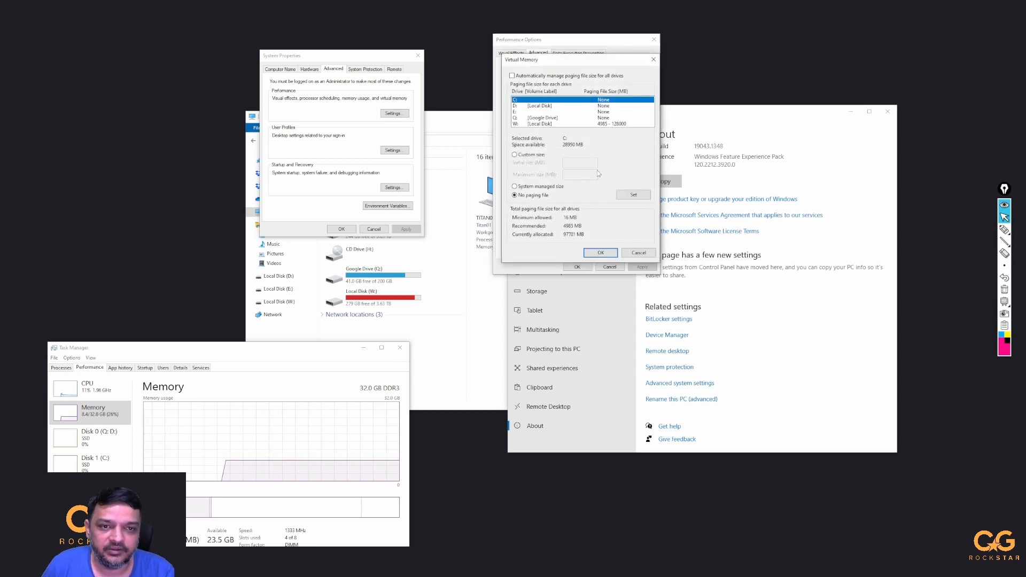
pyautogui.moveTo(540, 63)
pyautogui.mouseDown()
pyautogui.moveTo(481, 89)
pyautogui.moveTo(597, 82)
pyautogui.mouseUp()
# Mark the automatic paging file option, then System managed size and its recommended value with the annotation pen, clearing the marks each time.
pyautogui.click(1001, 232)
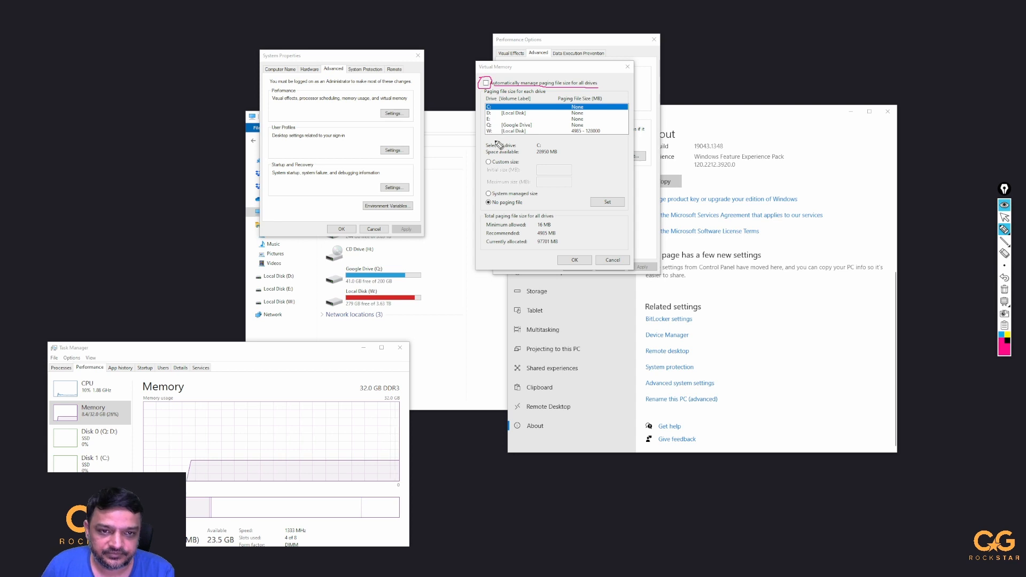
pyautogui.click(1005, 290)
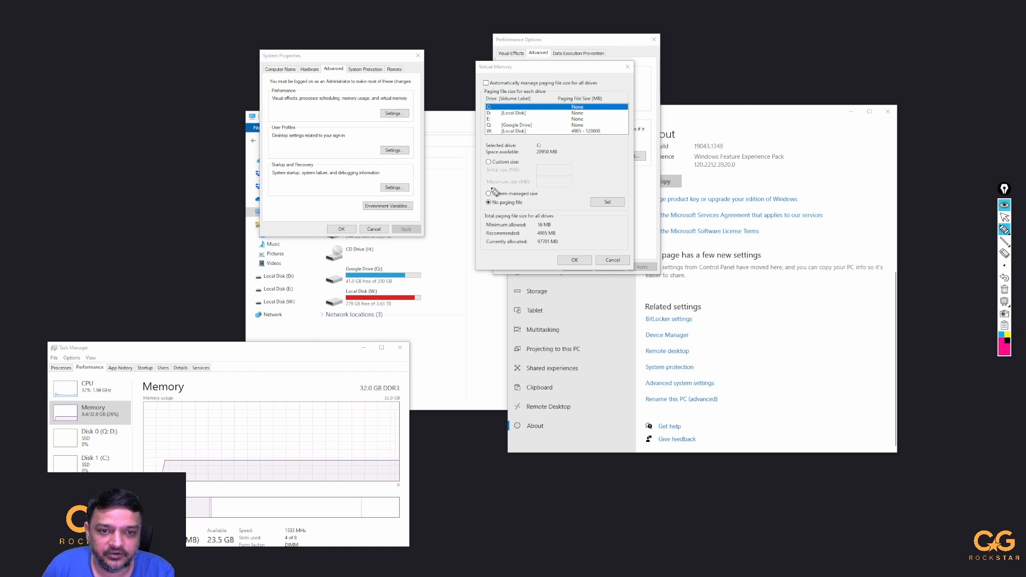
pyautogui.moveTo(491, 191)
pyautogui.mouseDown()
pyautogui.moveTo(485, 201)
pyautogui.moveTo(540, 197)
pyautogui.moveTo(532, 192)
pyautogui.moveTo(588, 224)
pyautogui.moveTo(572, 242)
pyautogui.mouseUp()
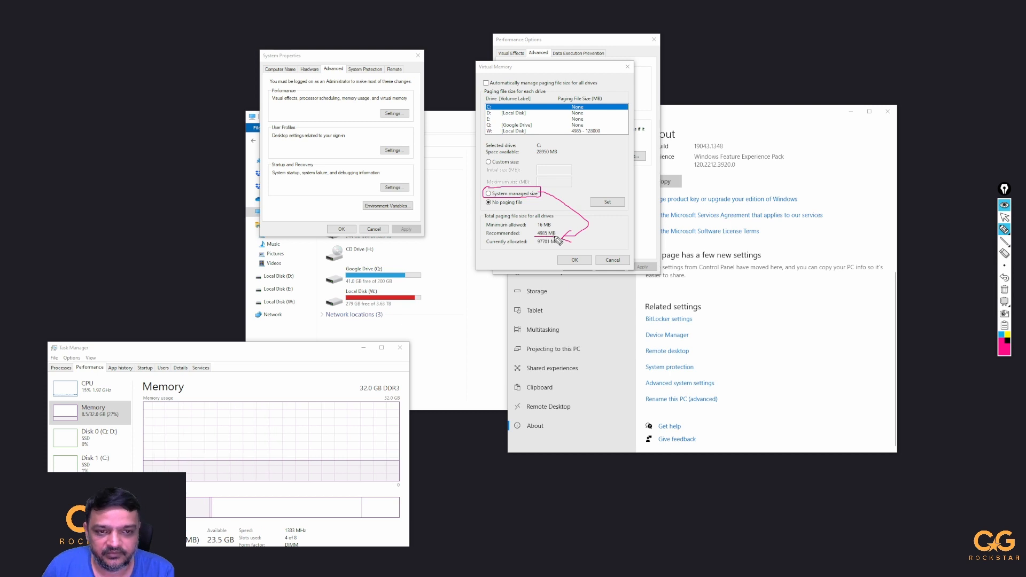
pyautogui.moveTo(554, 237); pyautogui.dragTo(535, 237)
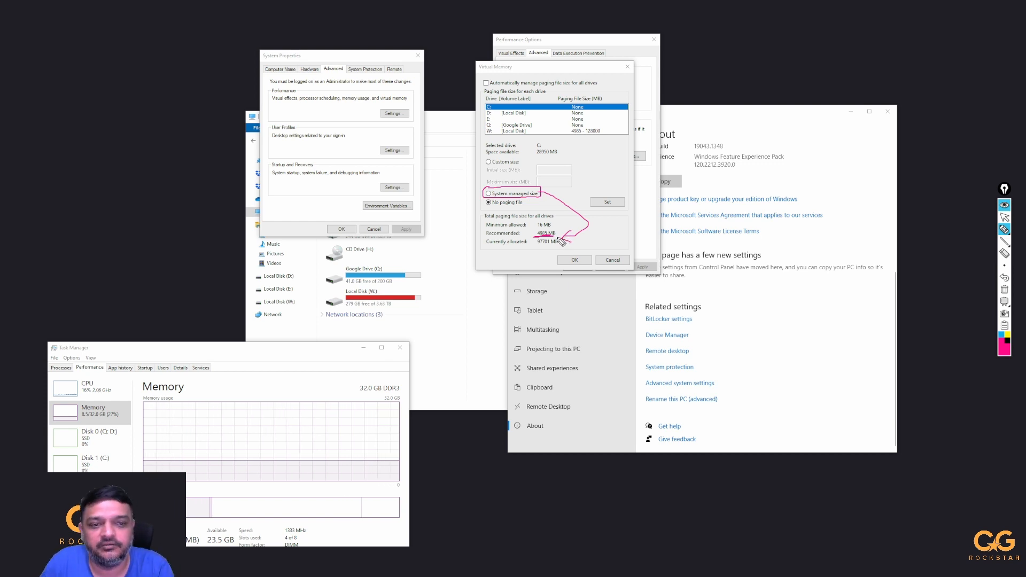
pyautogui.click(1004, 289)
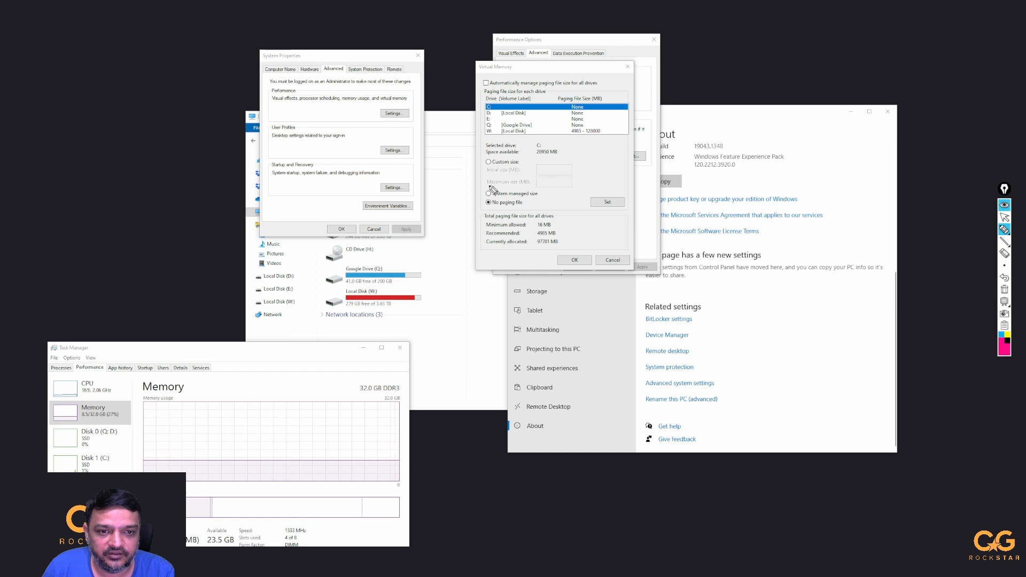
# Cross out automatic paging file management, bracket drives C: to Q:, and underline No paging file with the annotation pen.
pyautogui.moveTo(479, 78); pyautogui.dragTo(521, 86)
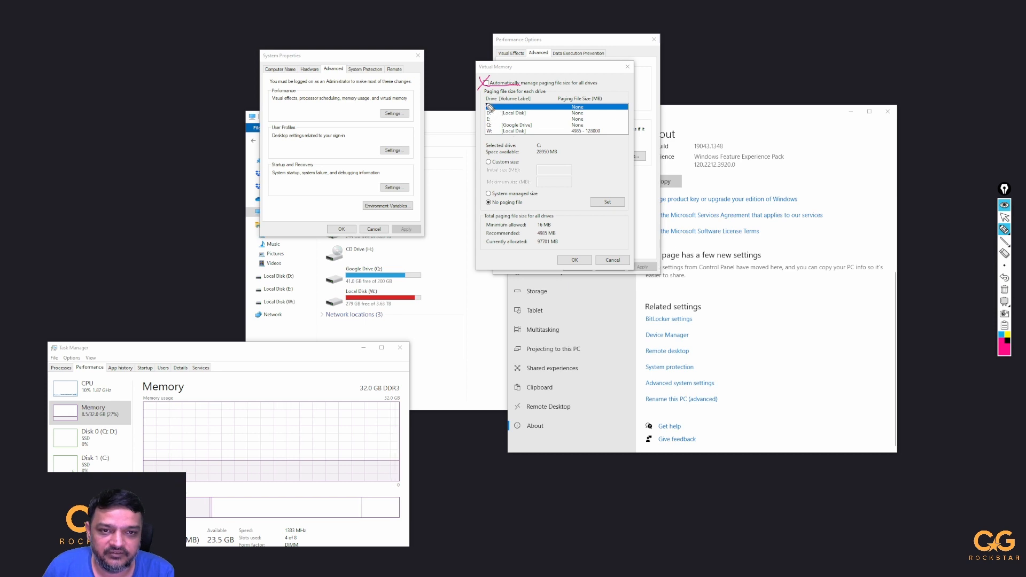
pyautogui.moveTo(485, 104)
pyautogui.mouseDown()
pyautogui.moveTo(485, 122)
pyautogui.moveTo(498, 118)
pyautogui.moveTo(486, 113)
pyautogui.mouseUp()
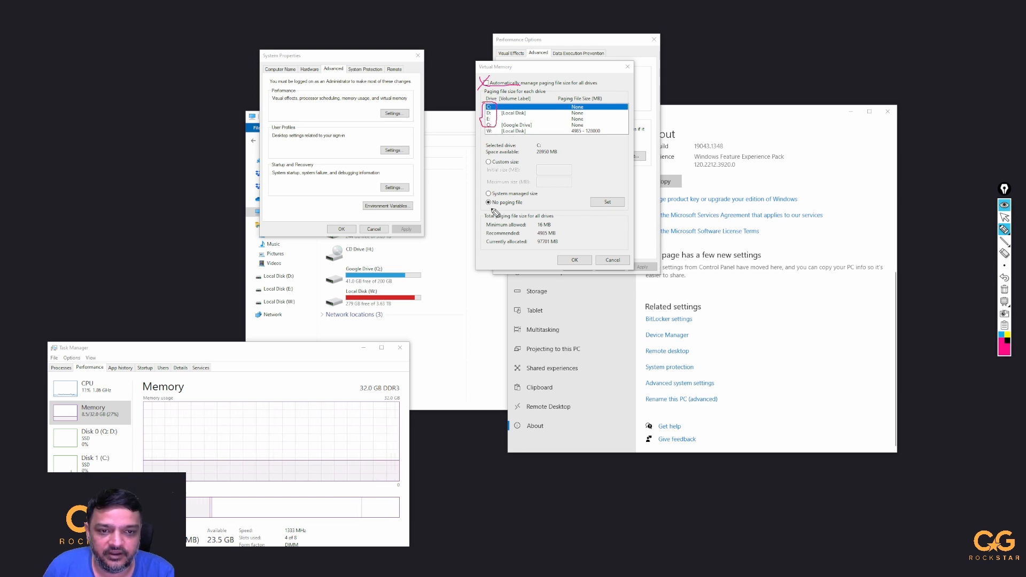
pyautogui.moveTo(487, 207); pyautogui.dragTo(526, 206)
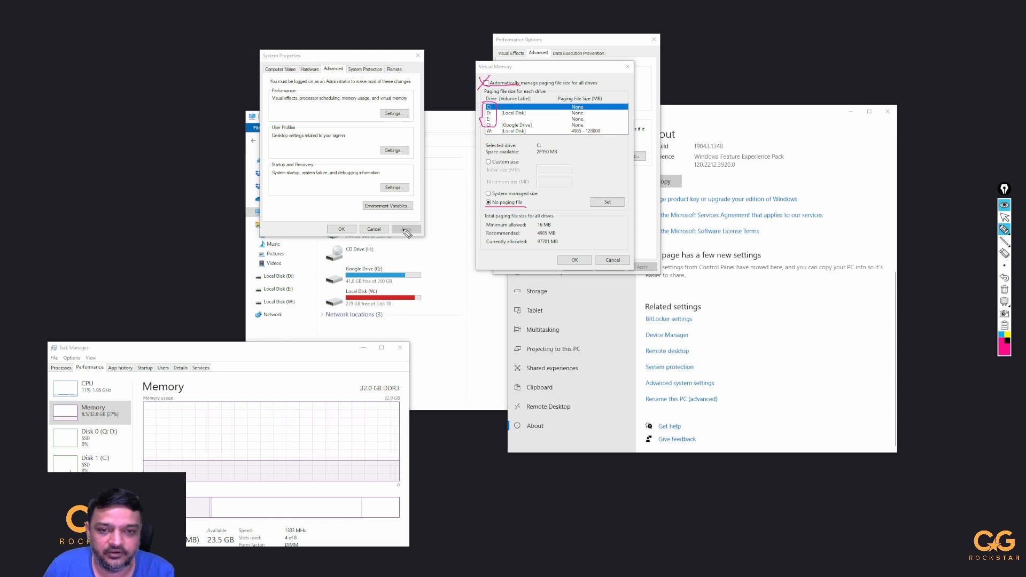
pyautogui.click(1005, 217)
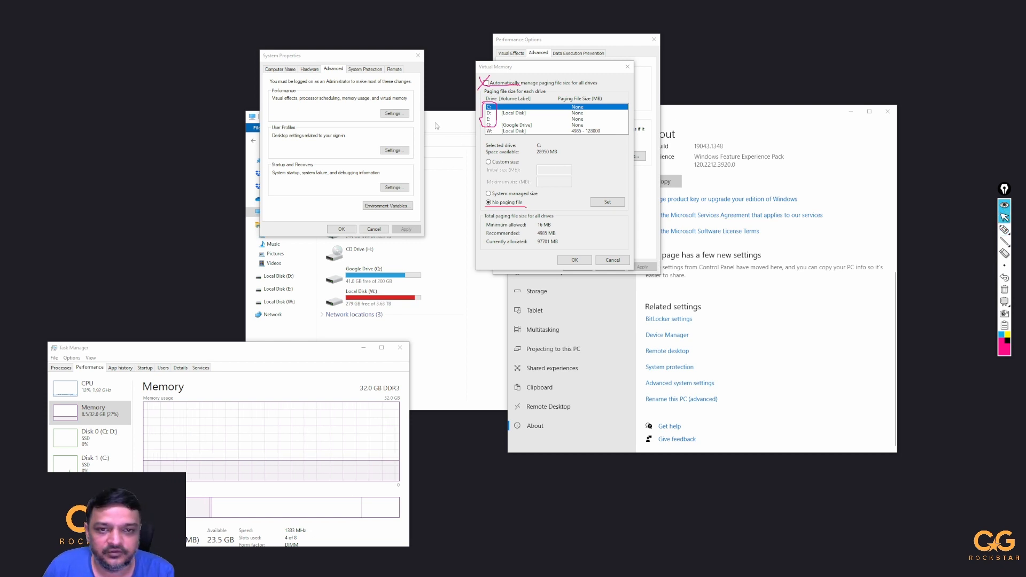
# Place the This PC window beside the Virtual Memory dialog, and clear the annotation marks.
pyautogui.click(452, 122)
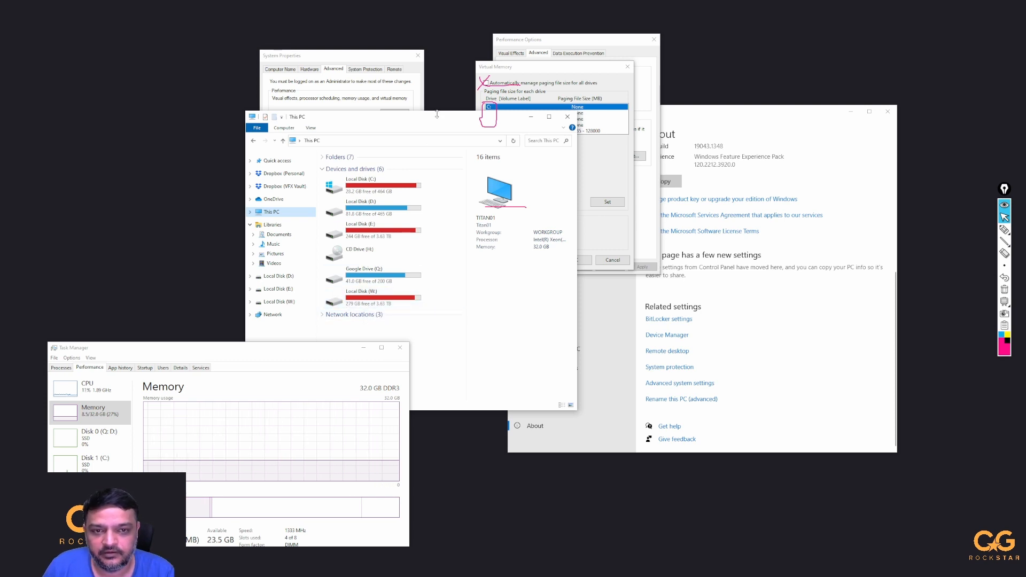
pyautogui.moveTo(444, 119); pyautogui.dragTo(291, 112)
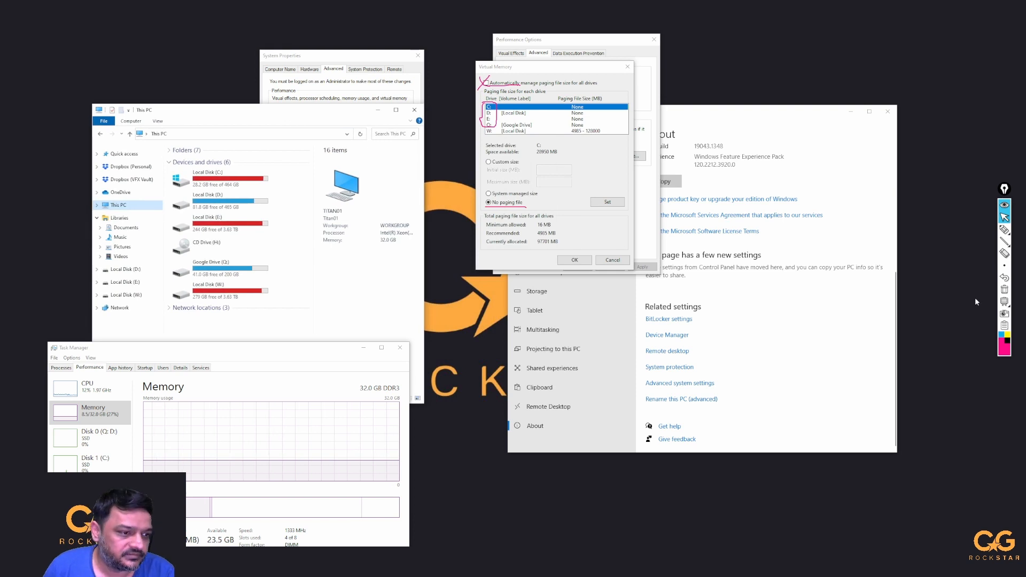
pyautogui.click(1004, 289)
# Select drive W: in the Virtual Memory dialog, and mark its custom initial size, maximum size and the recommended size with the pen.
pyautogui.click(505, 131)
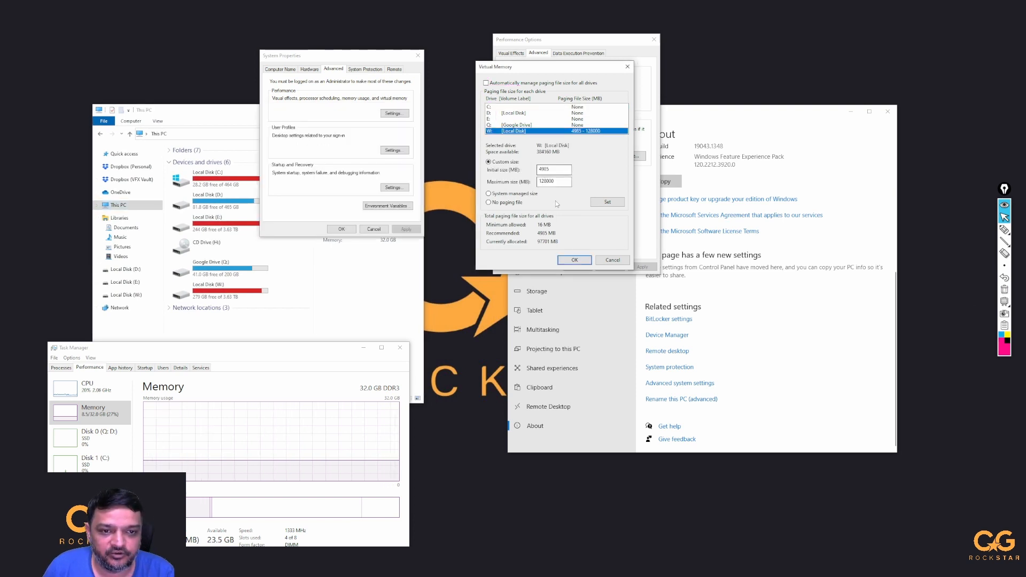
pyautogui.click(1004, 229)
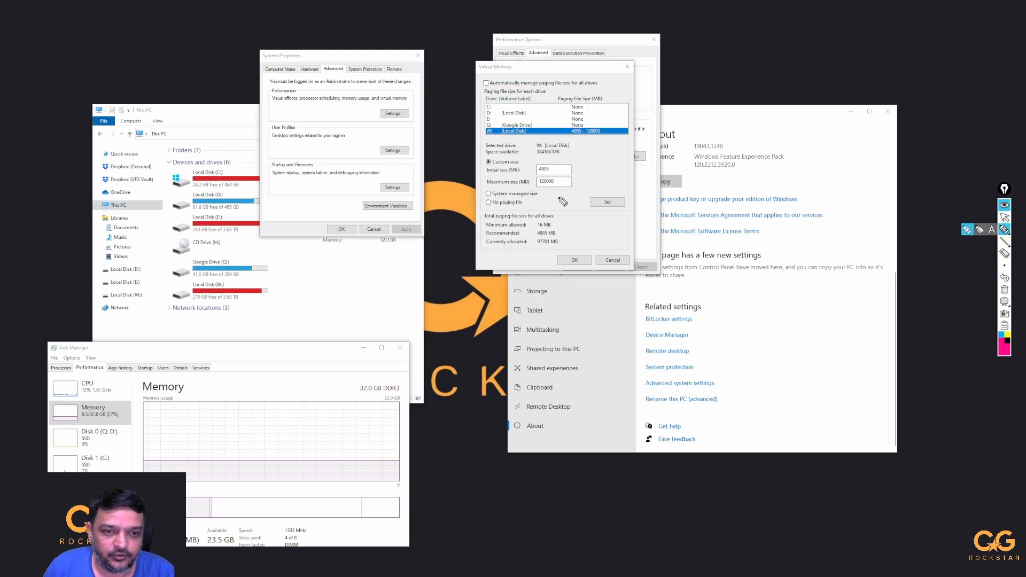
pyautogui.moveTo(584, 167)
pyautogui.mouseDown()
pyautogui.moveTo(565, 167)
pyautogui.moveTo(575, 172)
pyautogui.mouseUp()
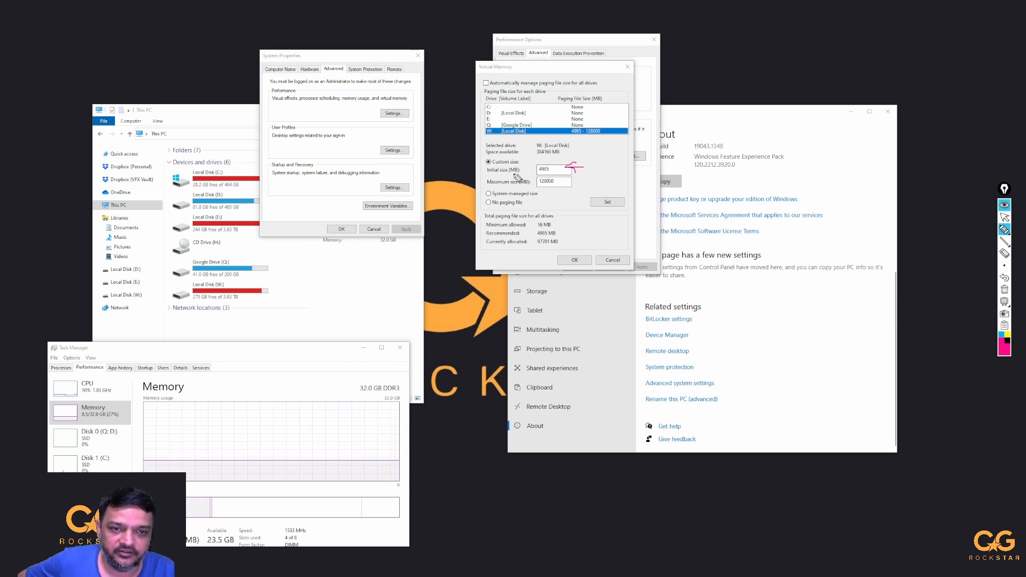
pyautogui.moveTo(533, 236); pyautogui.dragTo(553, 236)
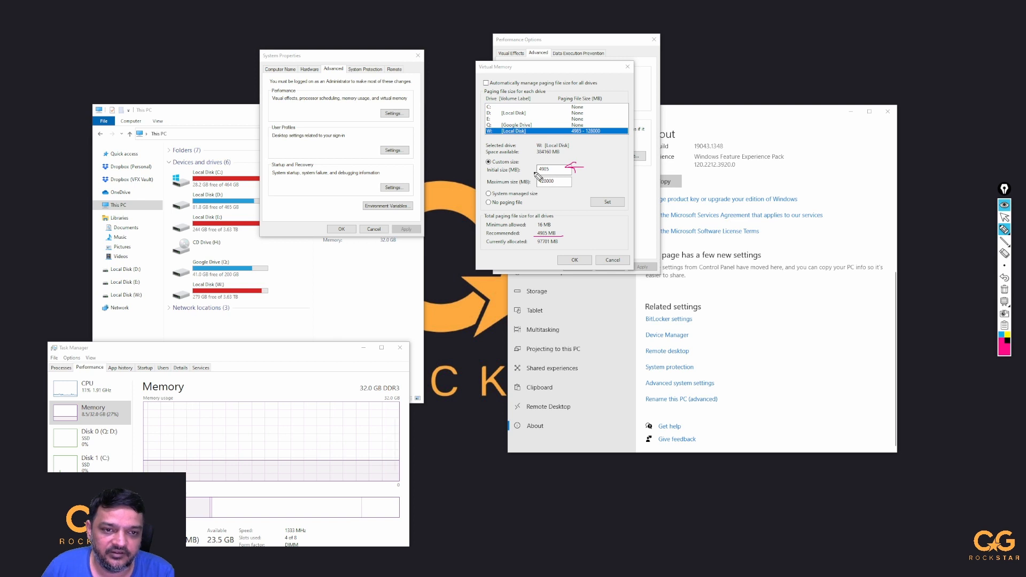
pyautogui.moveTo(554, 163)
pyautogui.mouseDown()
pyautogui.moveTo(537, 167)
pyautogui.moveTo(551, 174)
pyautogui.moveTo(555, 161)
pyautogui.moveTo(561, 185)
pyautogui.mouseUp()
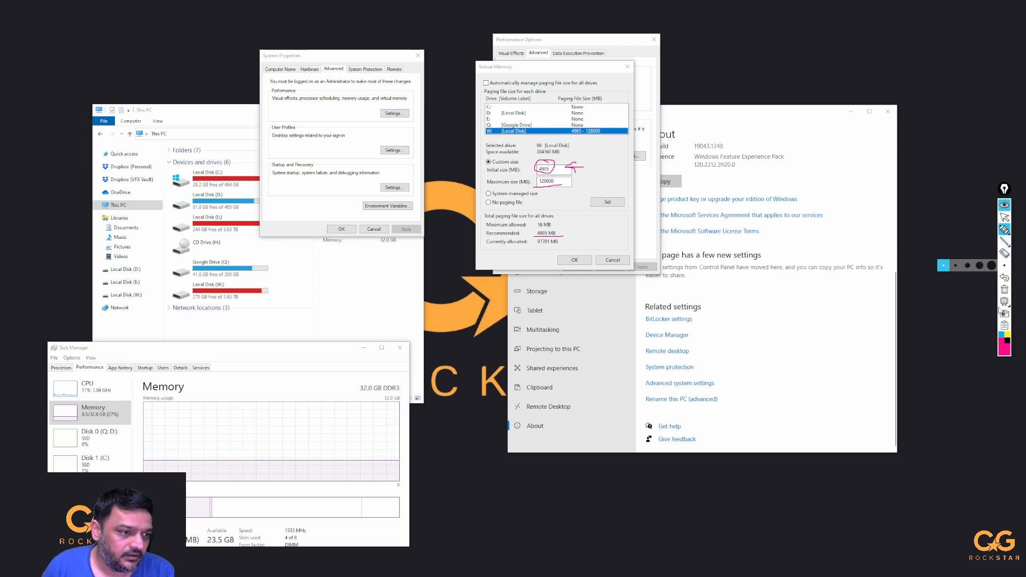
# Clear the annotation marks, and bring up Calculator with the Virtual Memory dialog moved clear of Performance Options.
pyautogui.click(1004, 289)
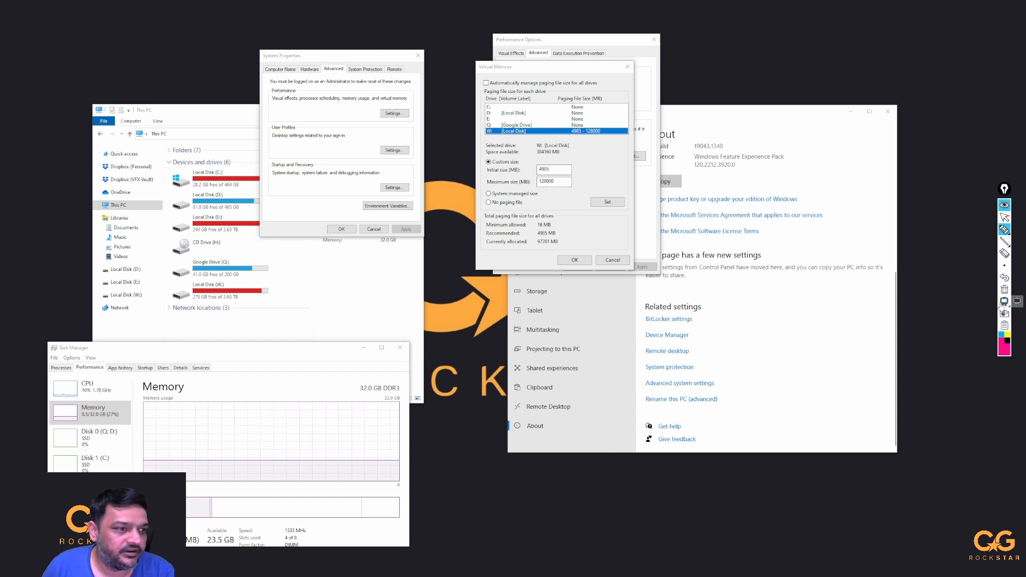
pyautogui.click(1005, 217)
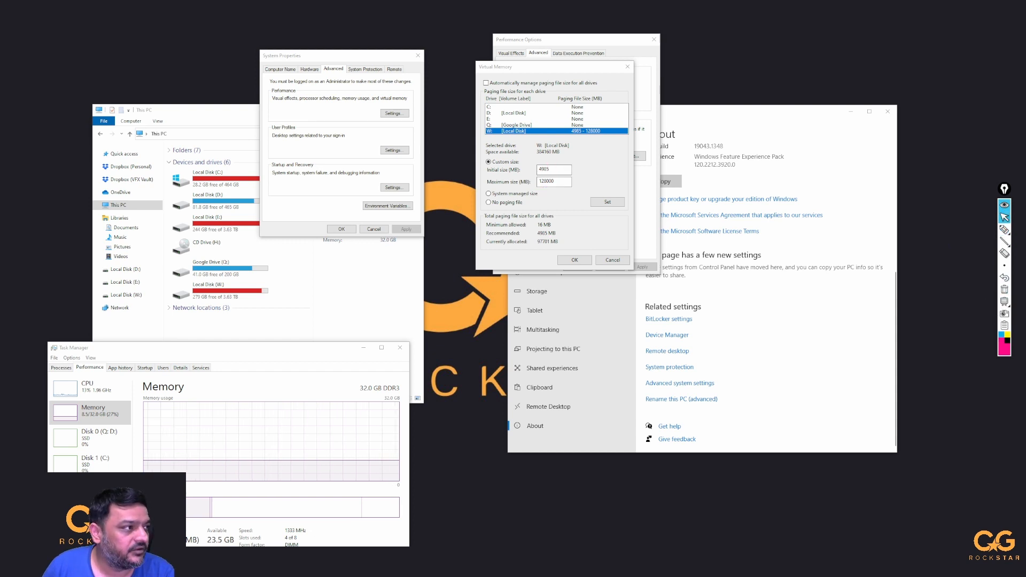
pyautogui.moveTo(1025, 161); pyautogui.dragTo(766, 122)
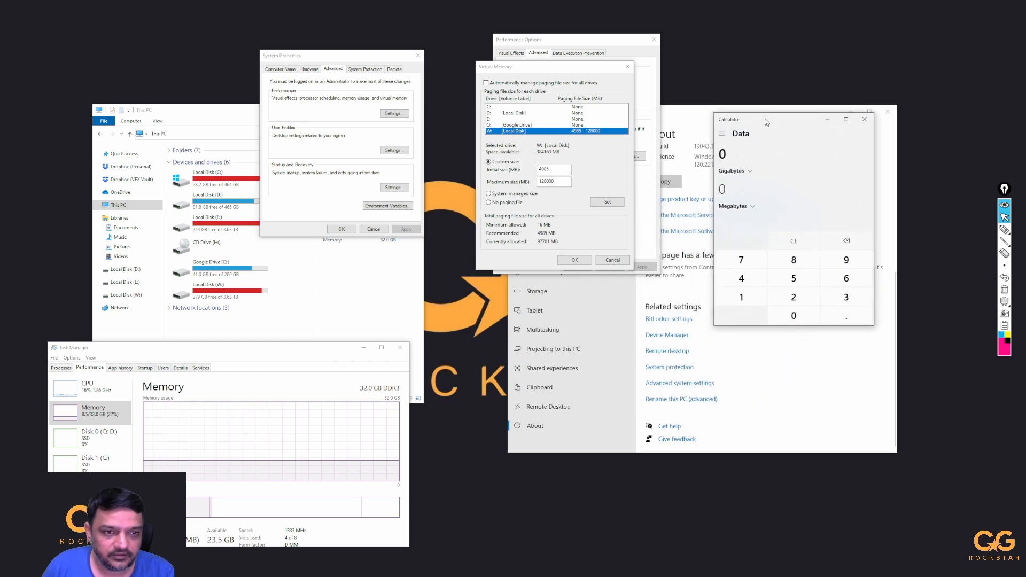
pyautogui.moveTo(568, 68); pyautogui.dragTo(407, 66)
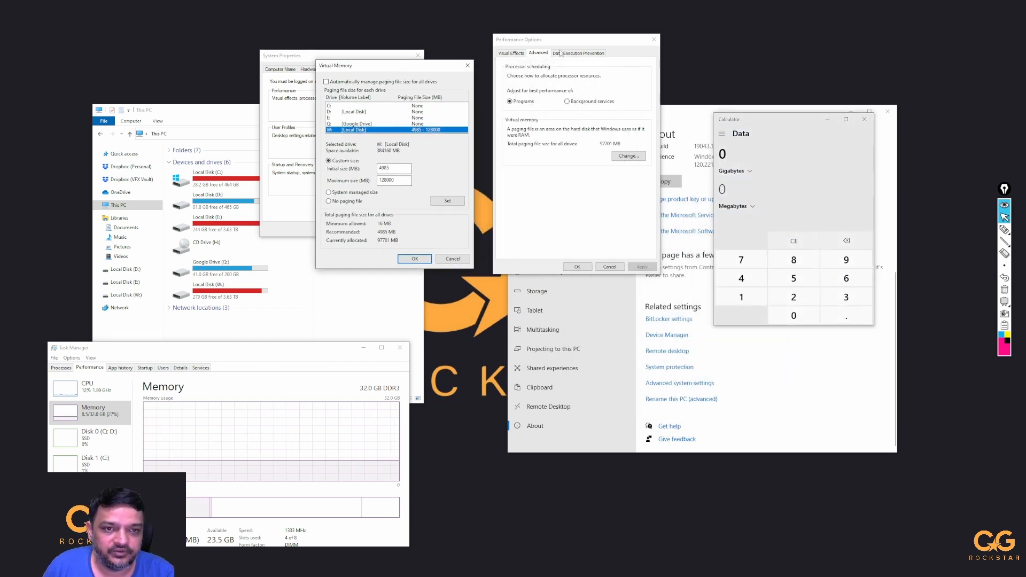
pyautogui.moveTo(767, 121); pyautogui.dragTo(748, 94)
# Convert 128 gigabytes to megabytes with Calculator's Data converter.
pyautogui.click(704, 106)
pyautogui.scroll(-4, 718, 213)
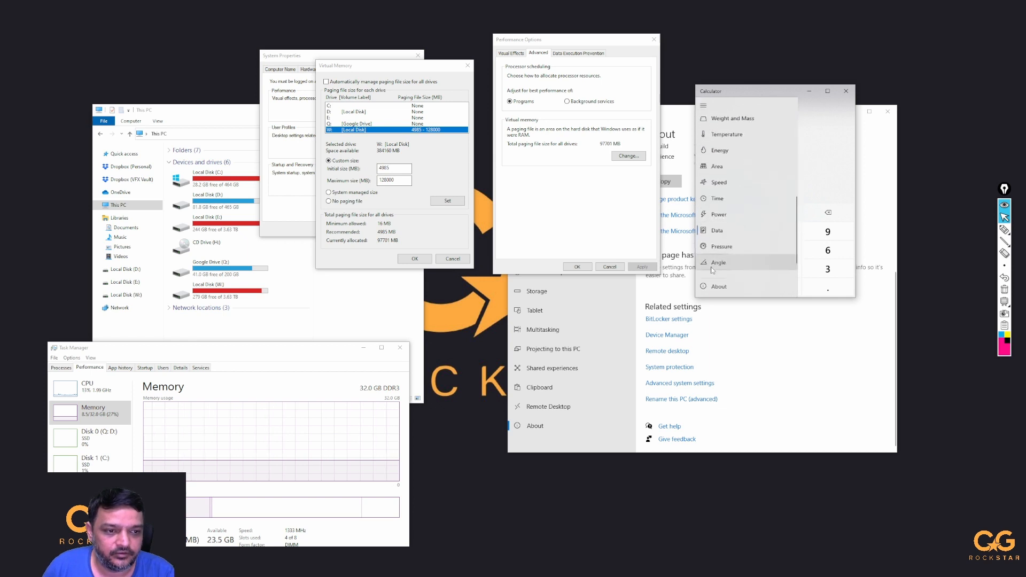
pyautogui.click(720, 236)
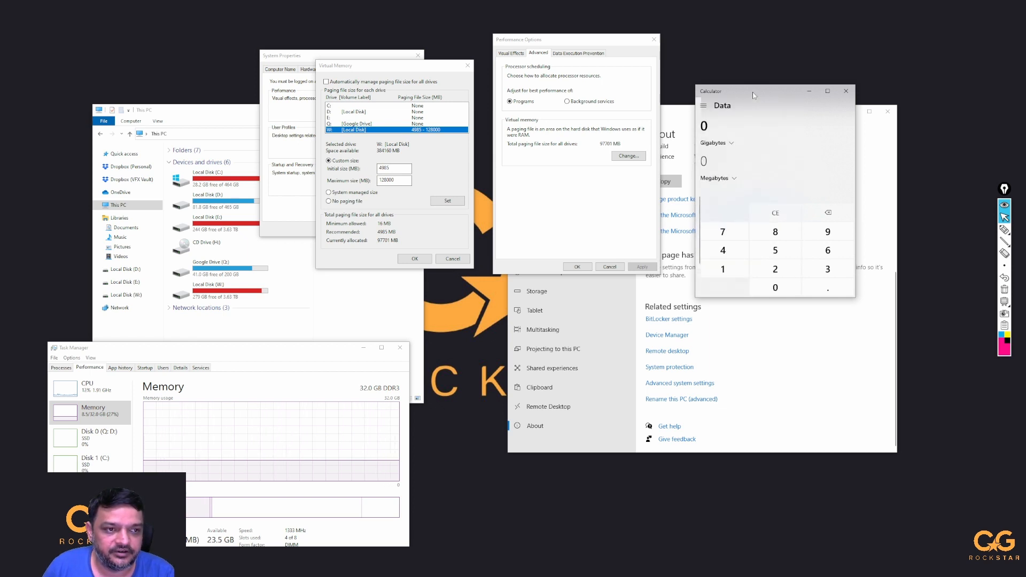
pyautogui.moveTo(770, 89); pyautogui.dragTo(775, 102)
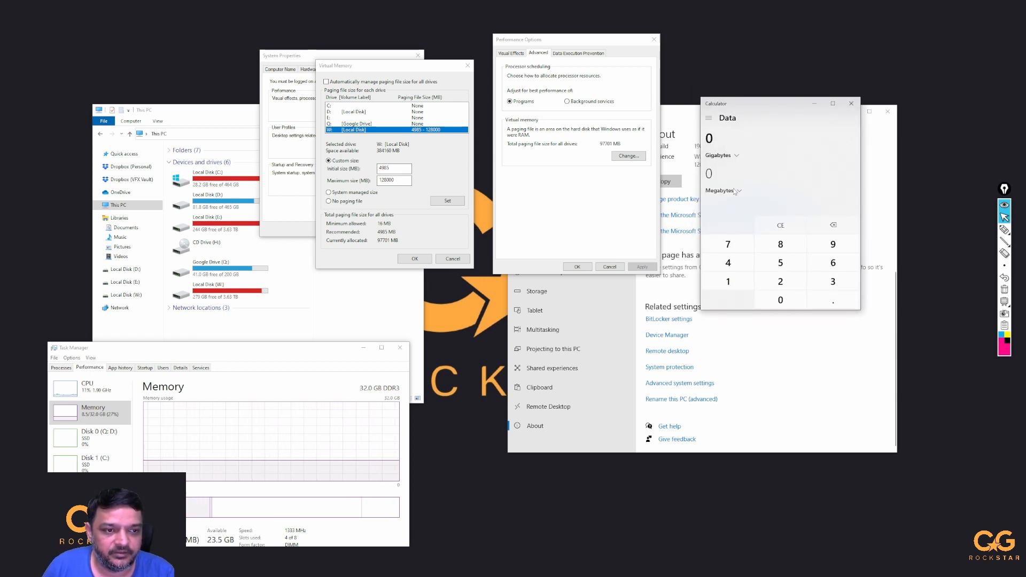
pyautogui.click(735, 154)
pyautogui.click(732, 155)
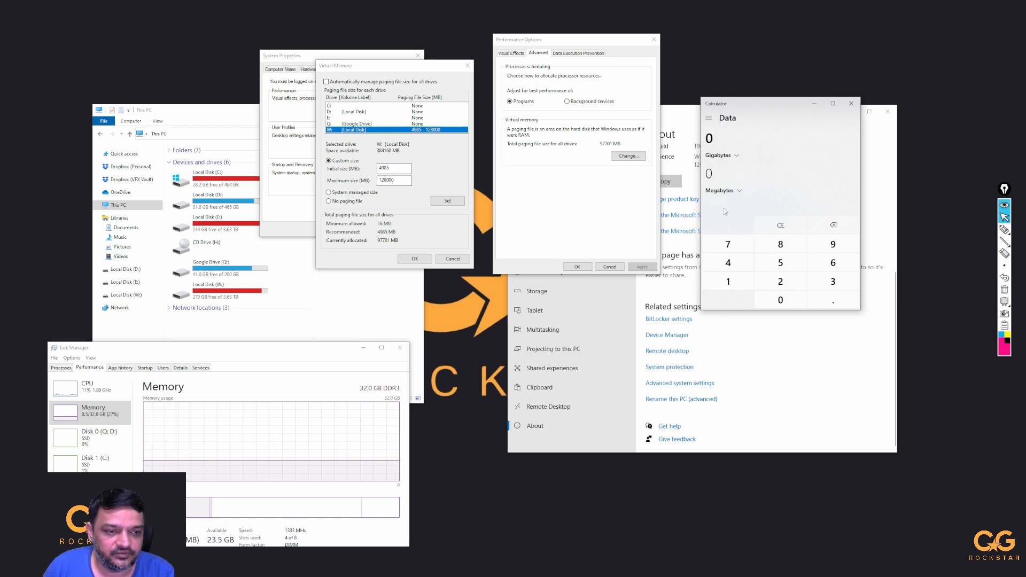
pyautogui.click(727, 282)
pyautogui.click(780, 281)
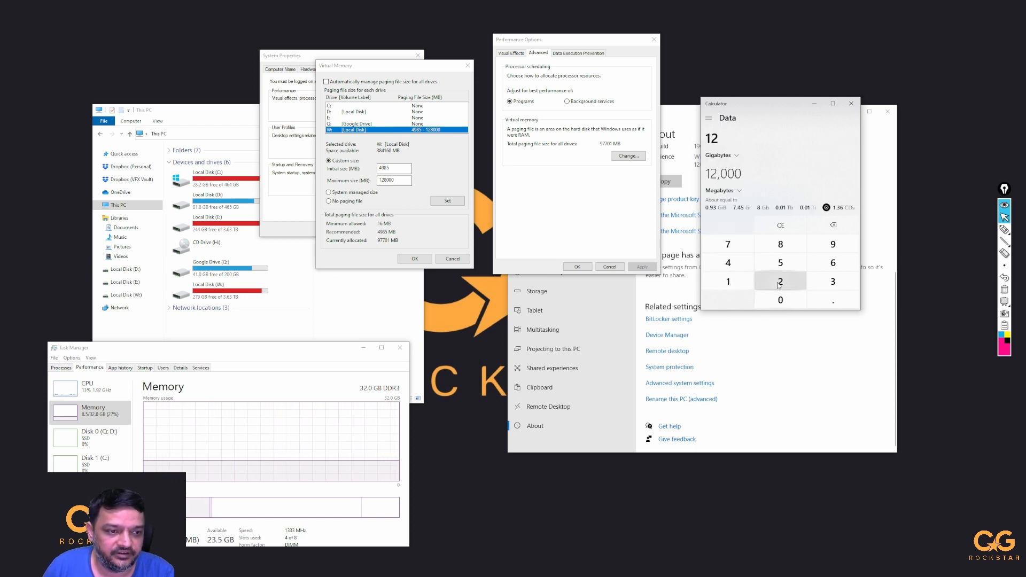
pyautogui.click(780, 244)
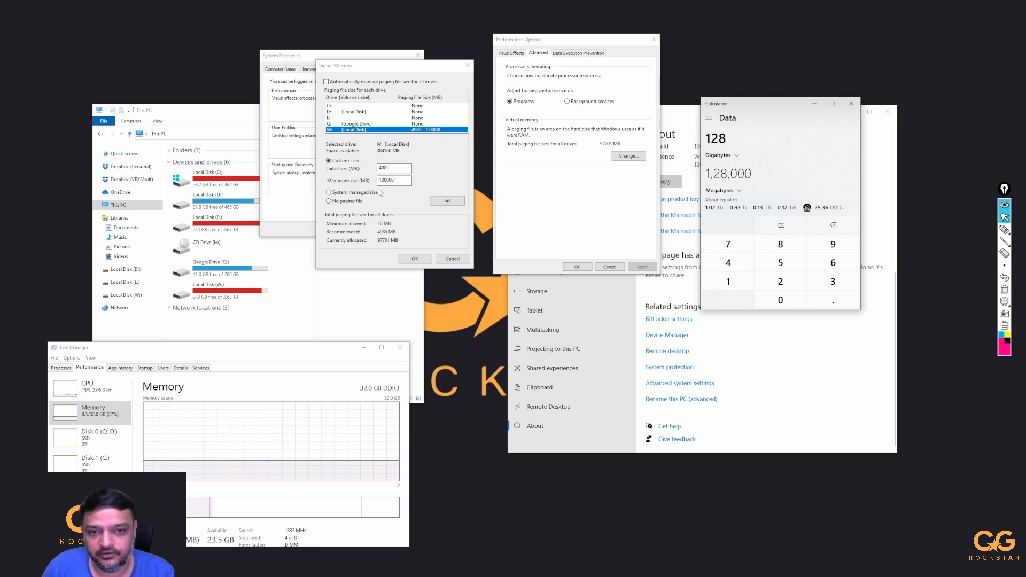
# Mark the maximum size in the Virtual Memory dialog and underline Calculator's gigabyte and megabyte values with the annotation pen.
pyautogui.click(1005, 230)
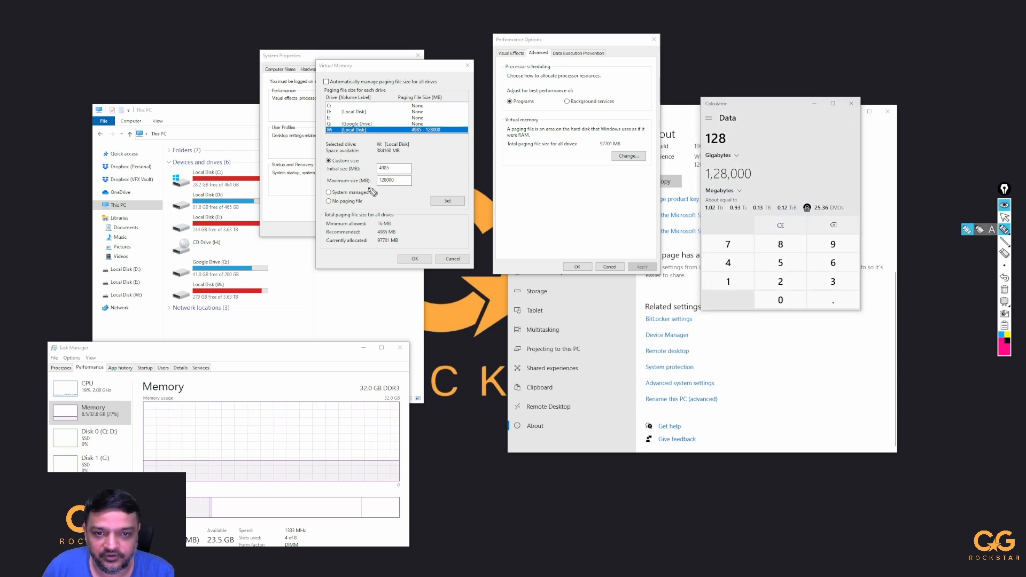
pyautogui.moveTo(372, 183)
pyautogui.mouseDown()
pyautogui.moveTo(404, 176)
pyautogui.moveTo(376, 175)
pyautogui.moveTo(371, 187)
pyautogui.moveTo(386, 187)
pyautogui.mouseUp()
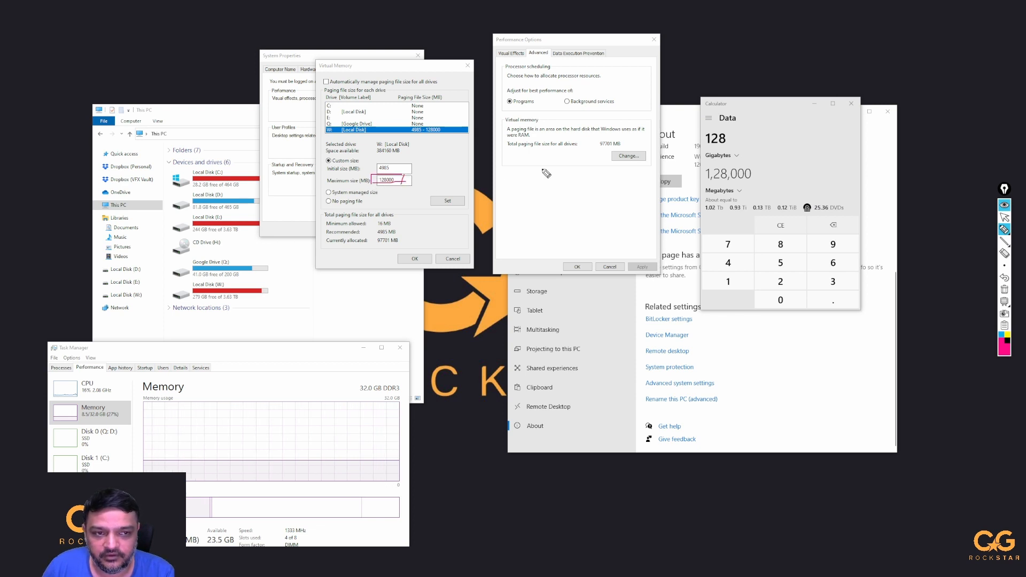
pyautogui.moveTo(704, 180); pyautogui.dragTo(793, 179)
pyautogui.moveTo(704, 146); pyautogui.dragTo(748, 143)
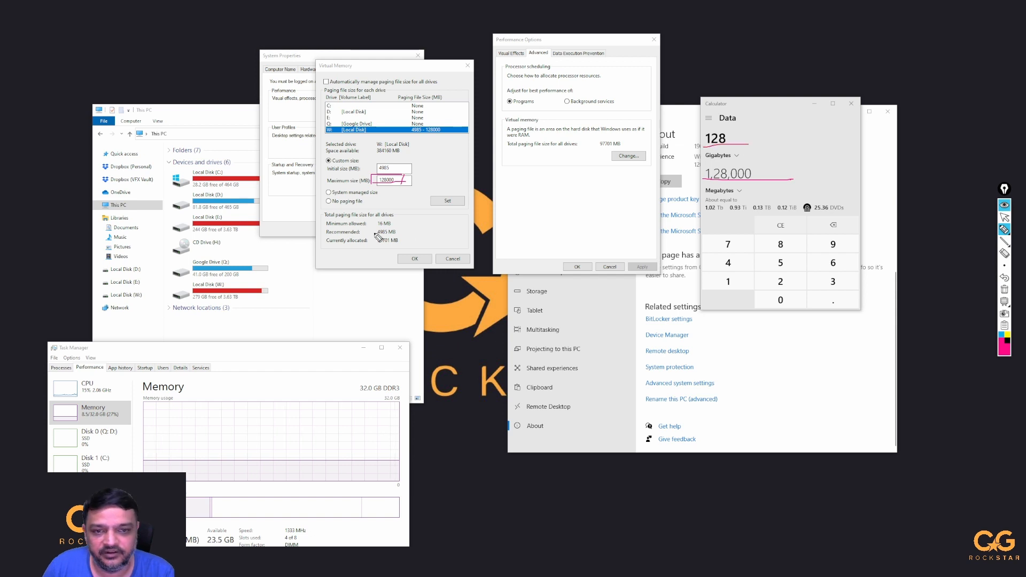
pyautogui.click(1004, 216)
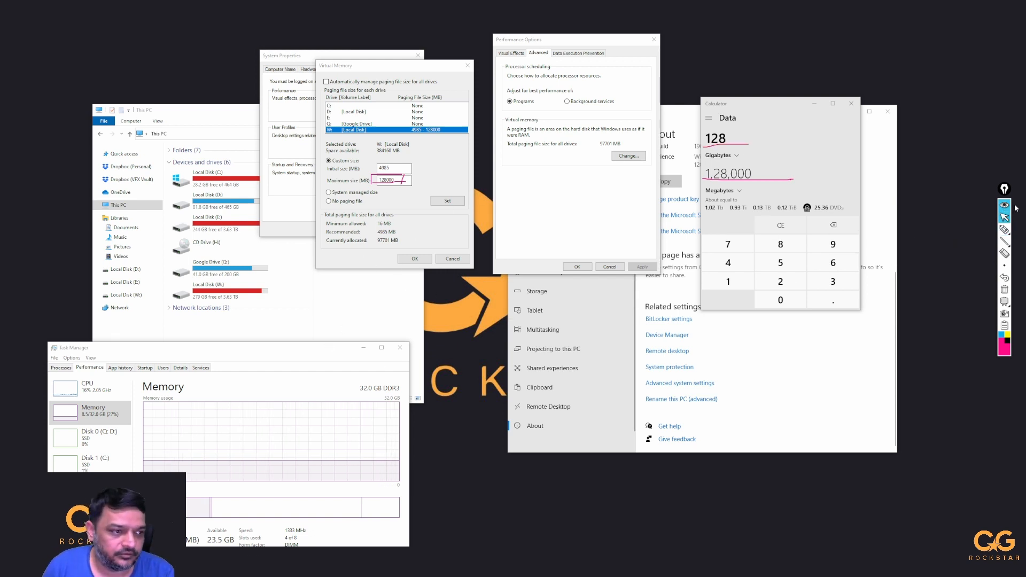
# Mark the committed and total installed memory in Task Manager with the annotation pen, then clear the marks and minimise Task Manager.
pyautogui.moveTo(289, 352); pyautogui.dragTo(514, 113)
pyautogui.click(1004, 230)
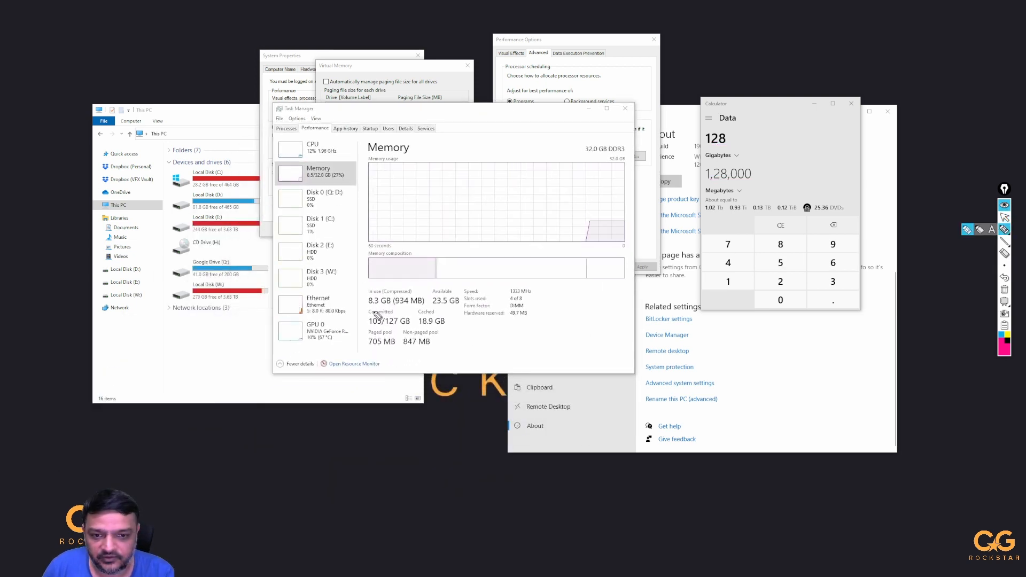
pyautogui.moveTo(367, 326)
pyautogui.mouseDown()
pyautogui.moveTo(414, 322)
pyautogui.moveTo(385, 307)
pyautogui.moveTo(362, 321)
pyautogui.moveTo(391, 325)
pyautogui.mouseUp()
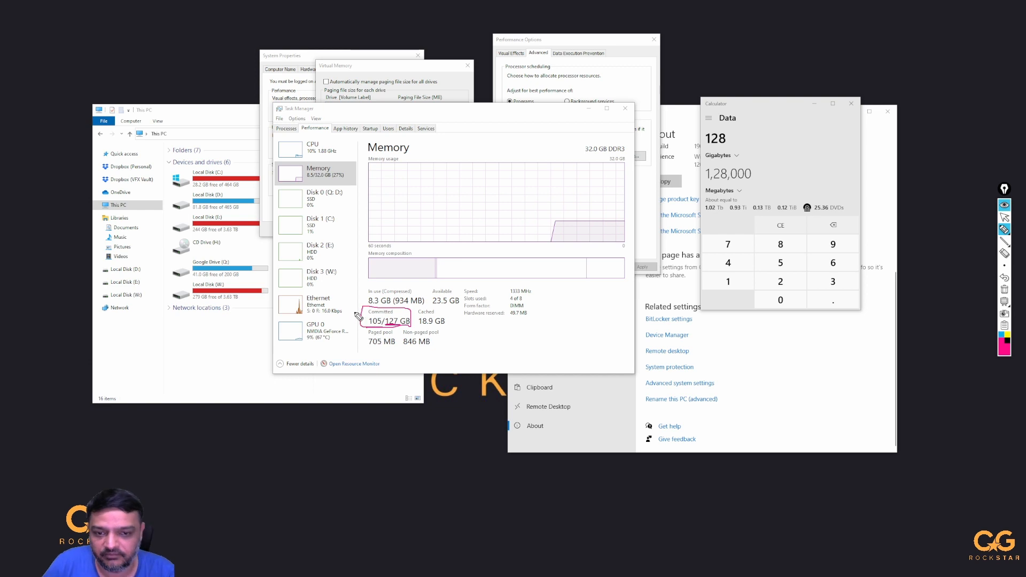
pyautogui.moveTo(353, 292); pyautogui.dragTo(366, 316)
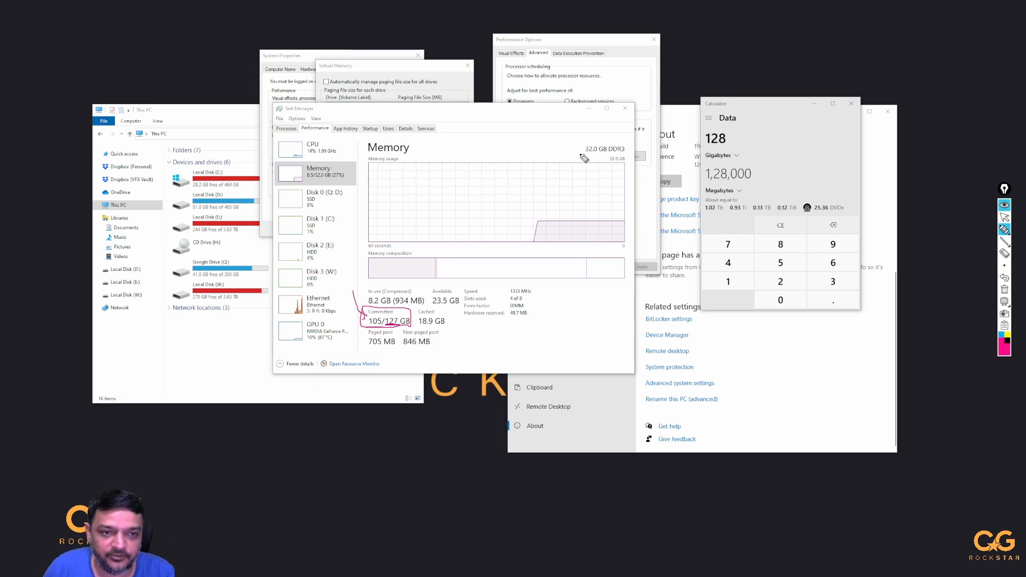
pyautogui.moveTo(584, 159)
pyautogui.mouseDown()
pyautogui.moveTo(632, 156)
pyautogui.moveTo(621, 140)
pyautogui.moveTo(588, 152)
pyautogui.mouseUp()
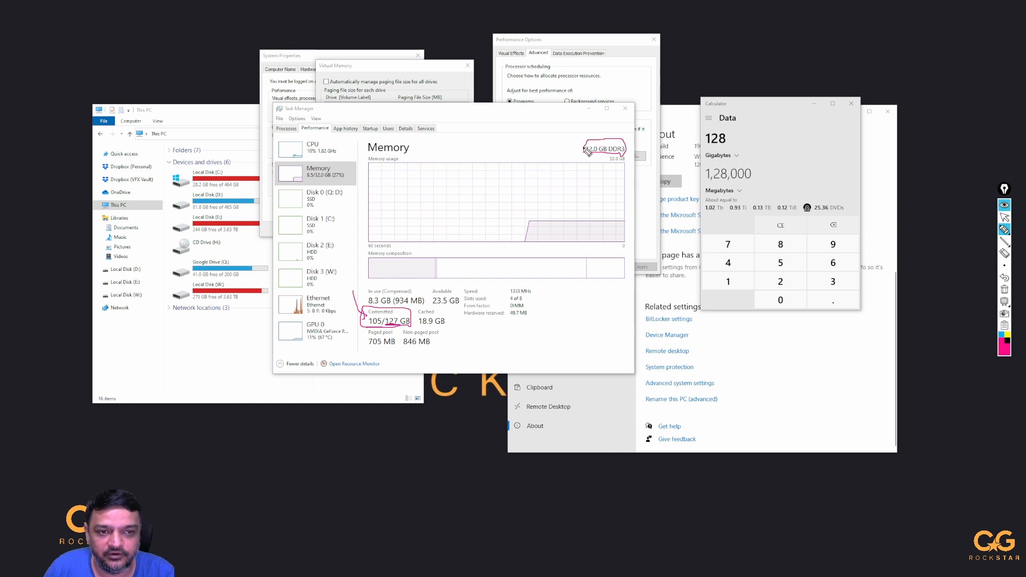
pyautogui.click(1004, 217)
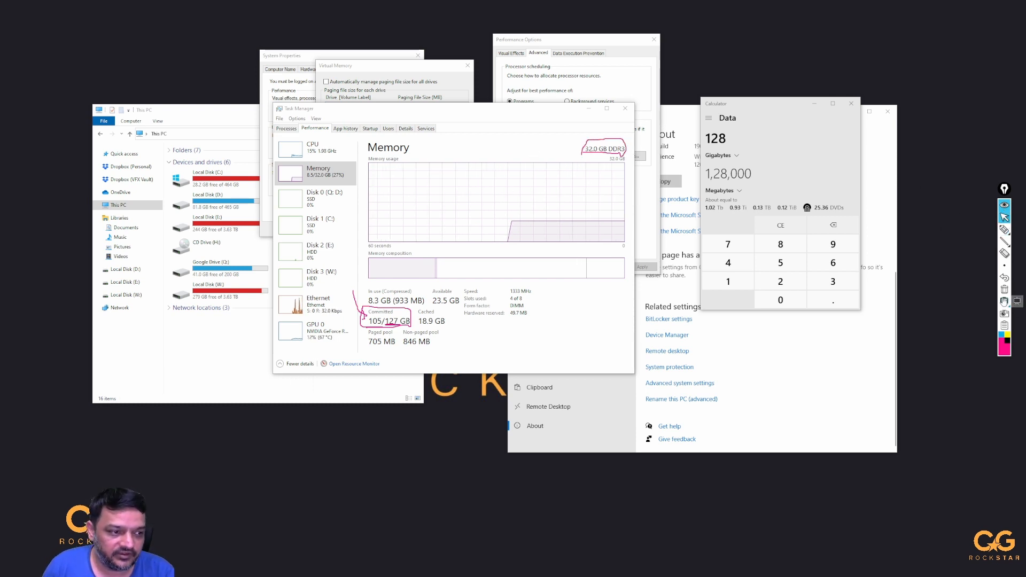
pyautogui.click(1004, 301)
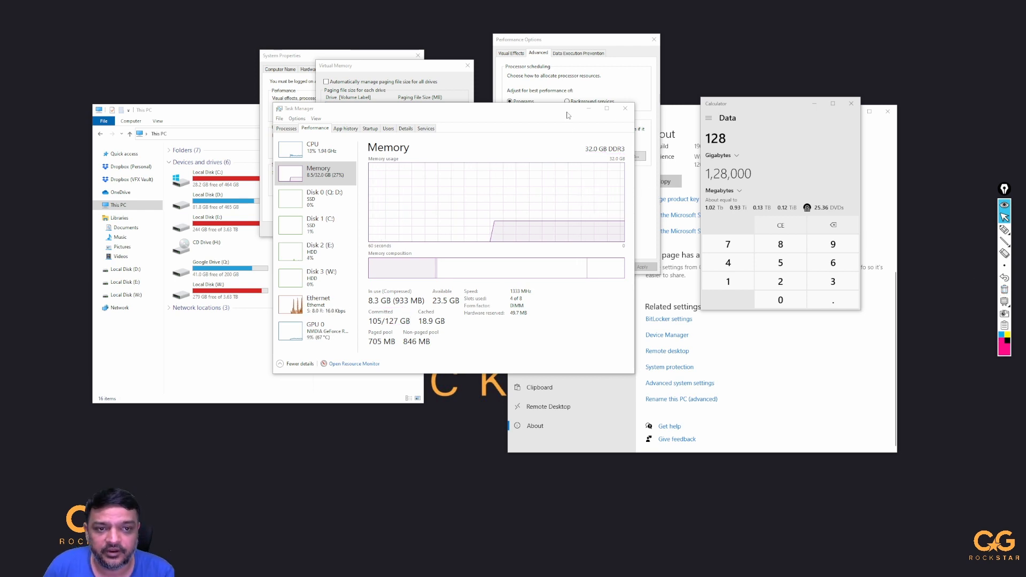
pyautogui.click(588, 109)
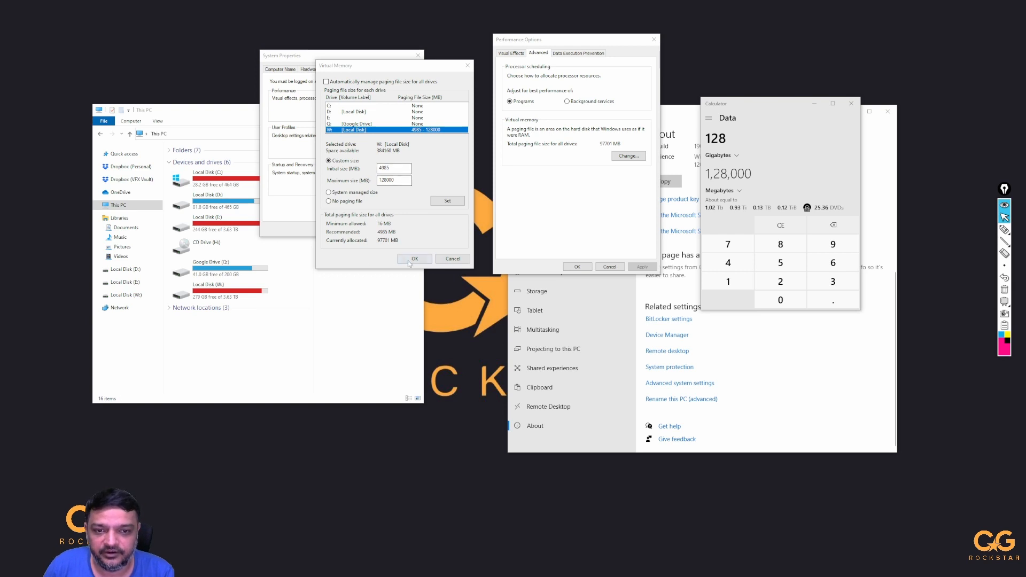
# Cancel the Virtual Memory dialog, and close Performance Options and System Properties with their settings accepted.
pyautogui.click(453, 264)
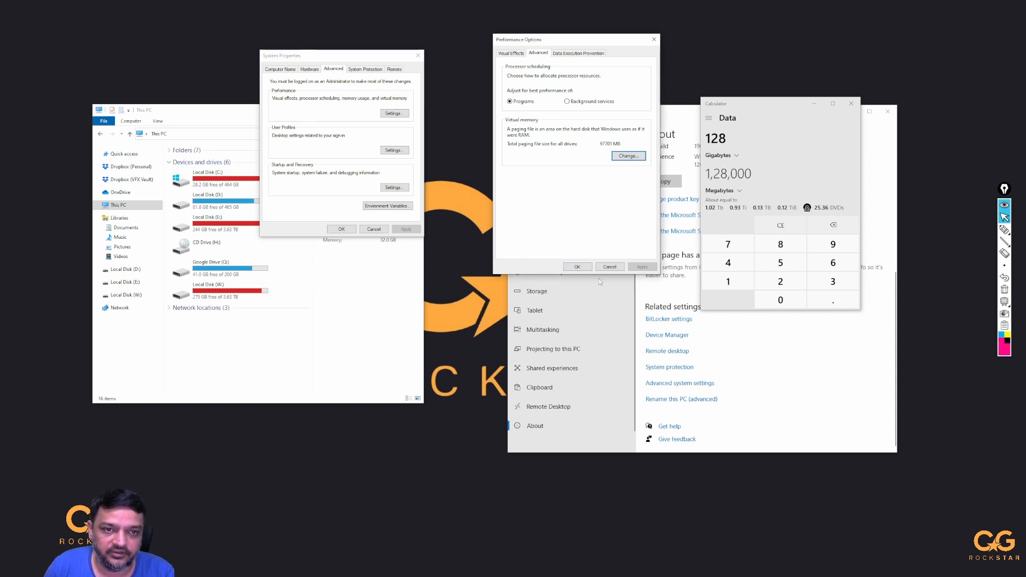
pyautogui.click(577, 267)
pyautogui.click(341, 228)
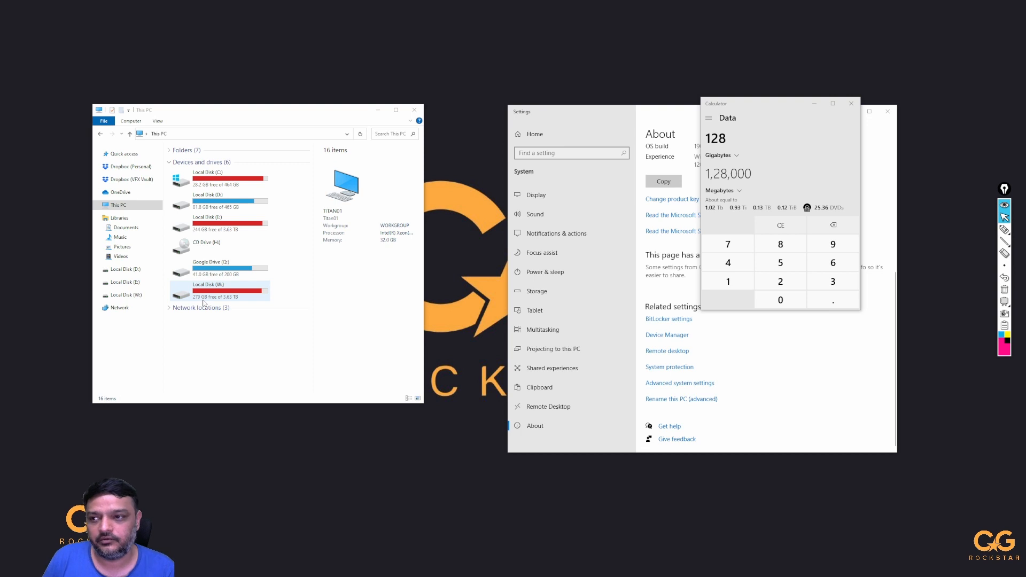
# Reopen the advanced system settings, view the environment variables, and close that list without changes.
pyautogui.click(664, 386)
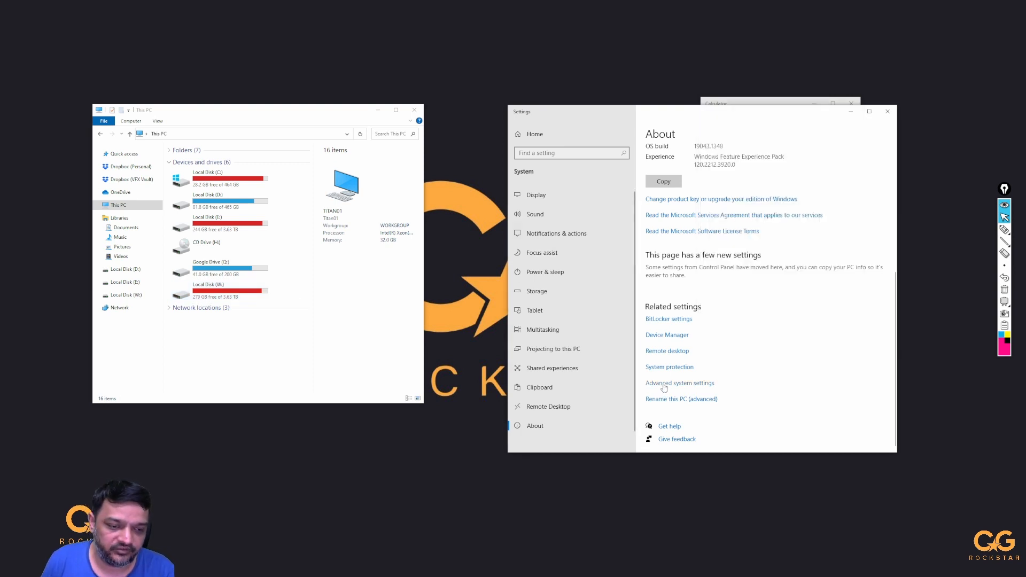
pyautogui.moveTo(167, 81); pyautogui.dragTo(281, 68)
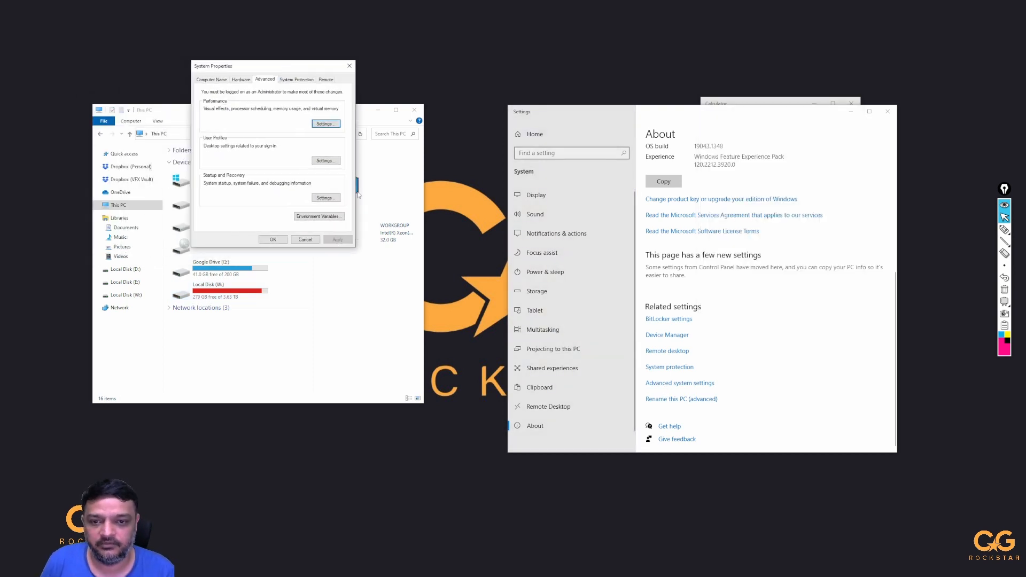
pyautogui.click(319, 216)
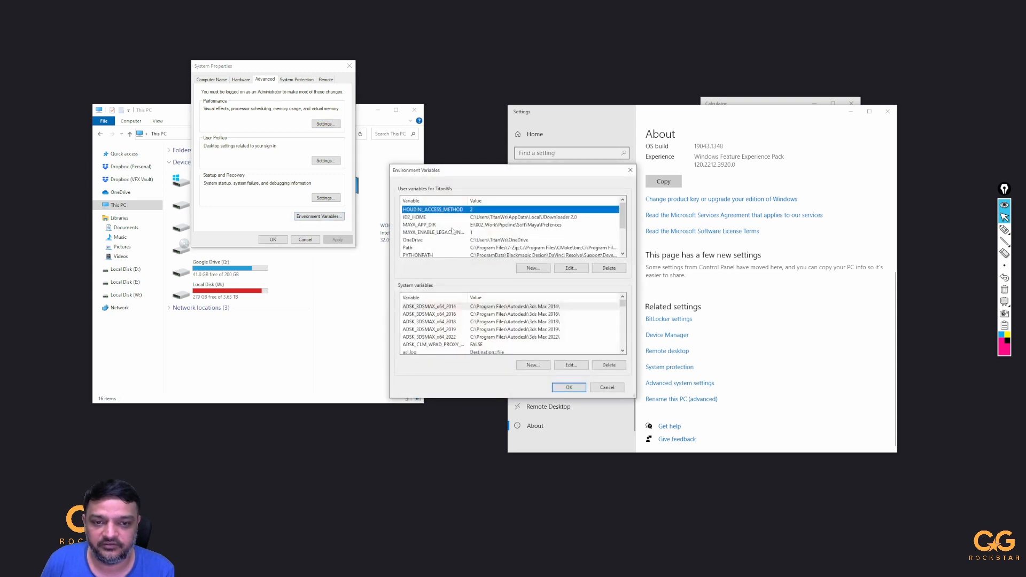
pyautogui.click(597, 387)
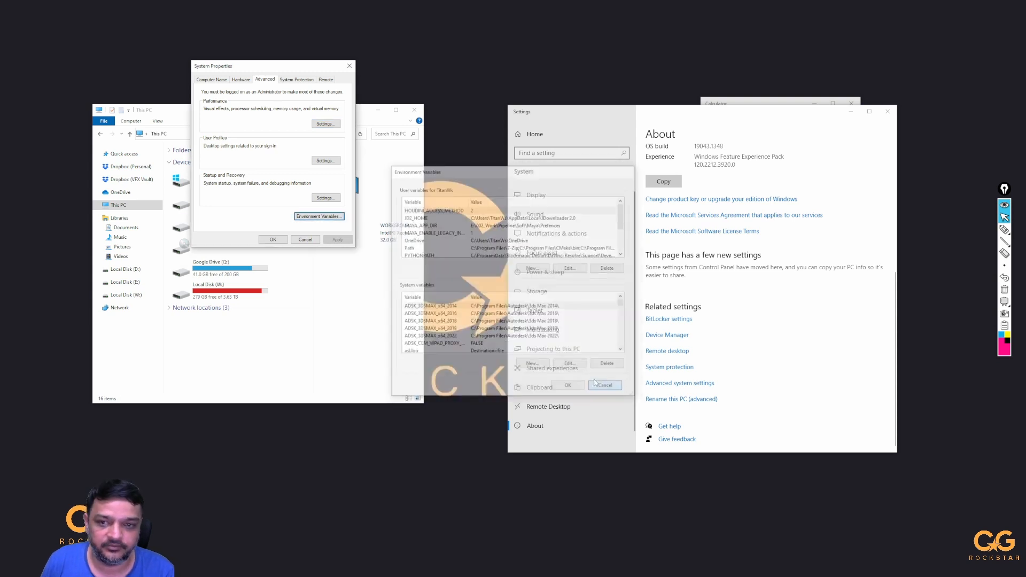
# View the virtual memory settings for each drive, and cancel out of all the system settings dialogs.
pyautogui.click(326, 124)
pyautogui.click(250, 110)
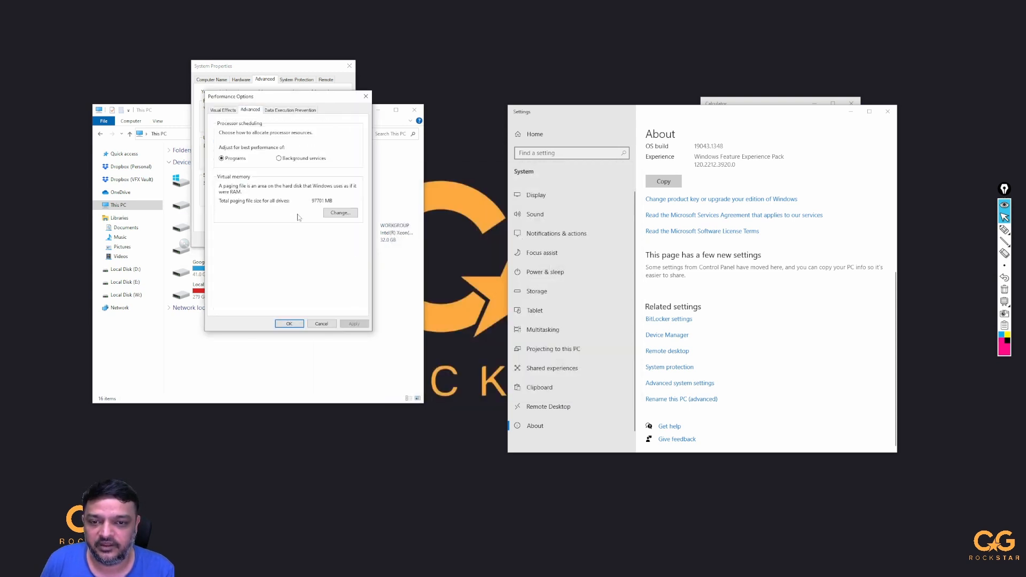
pyautogui.click(339, 213)
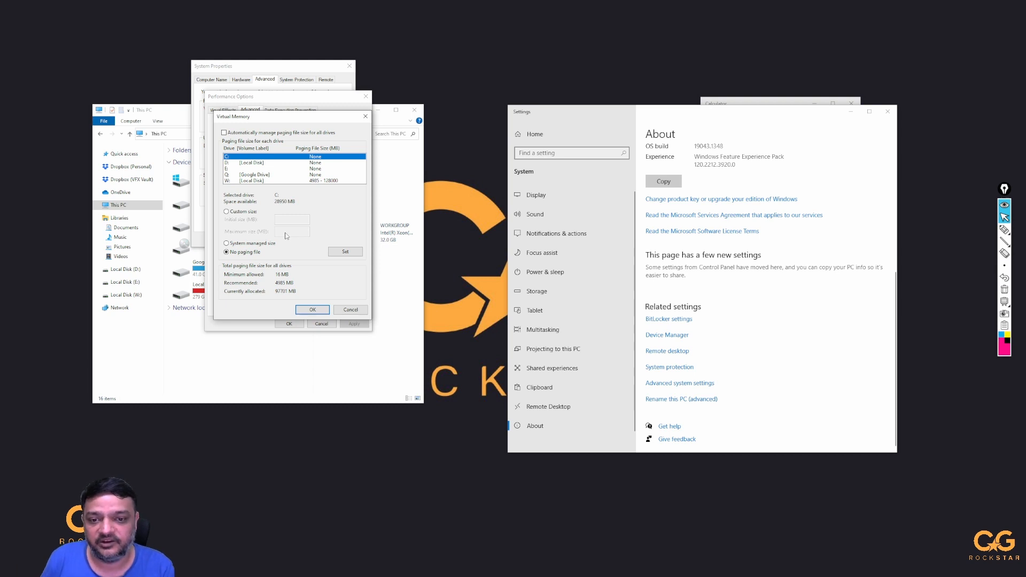
pyautogui.click(351, 310)
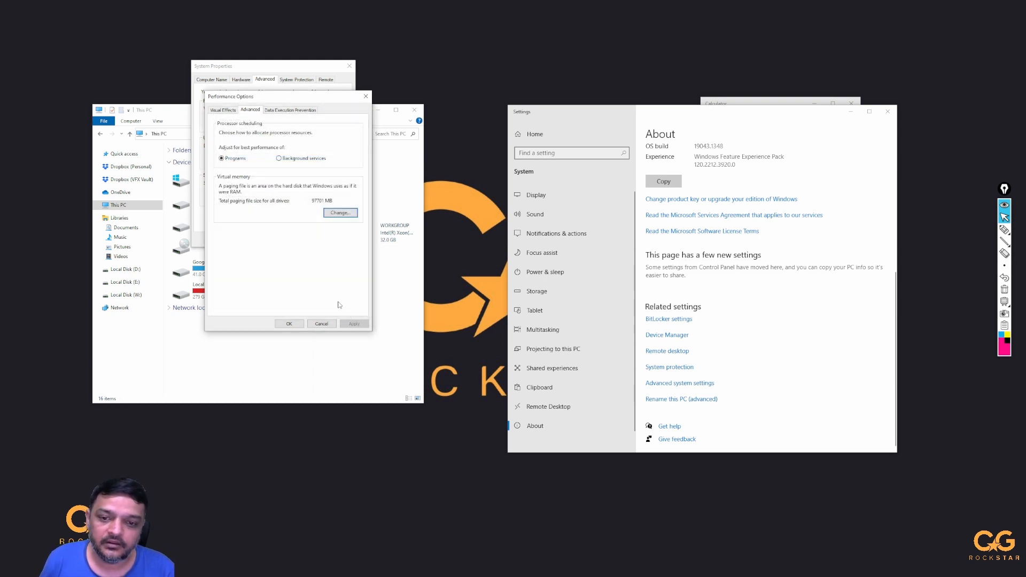
pyautogui.click(321, 323)
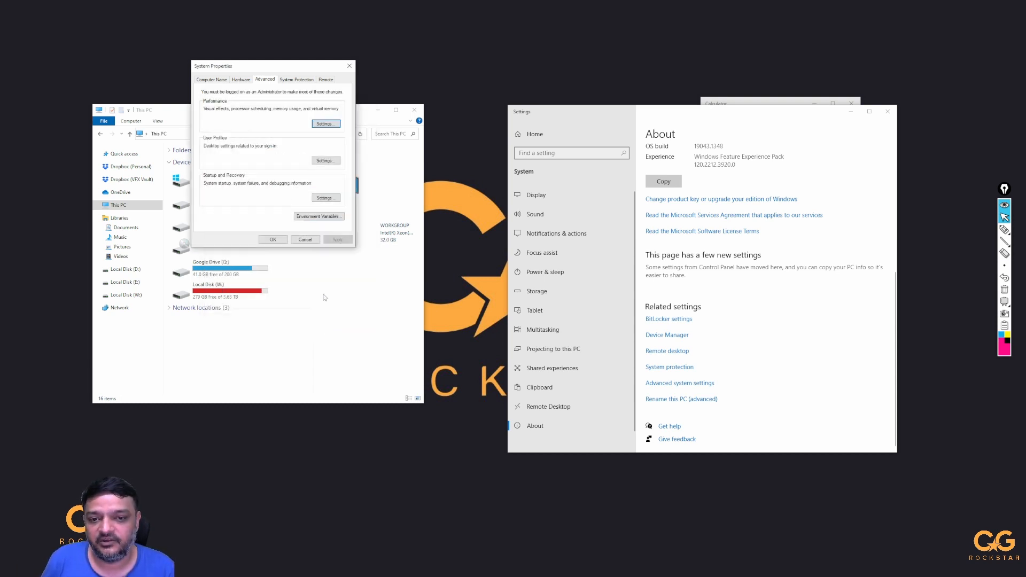
pyautogui.click(305, 239)
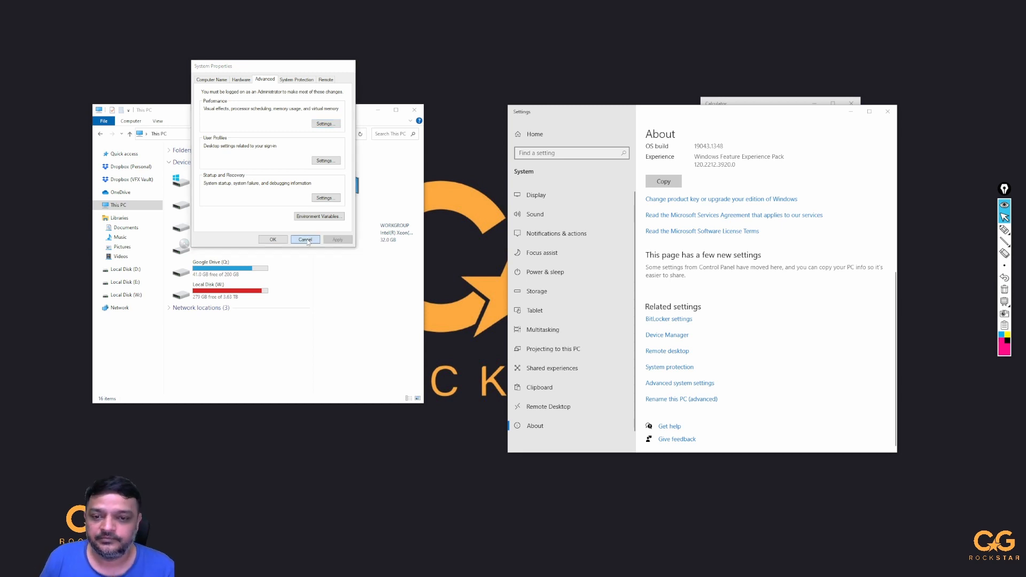